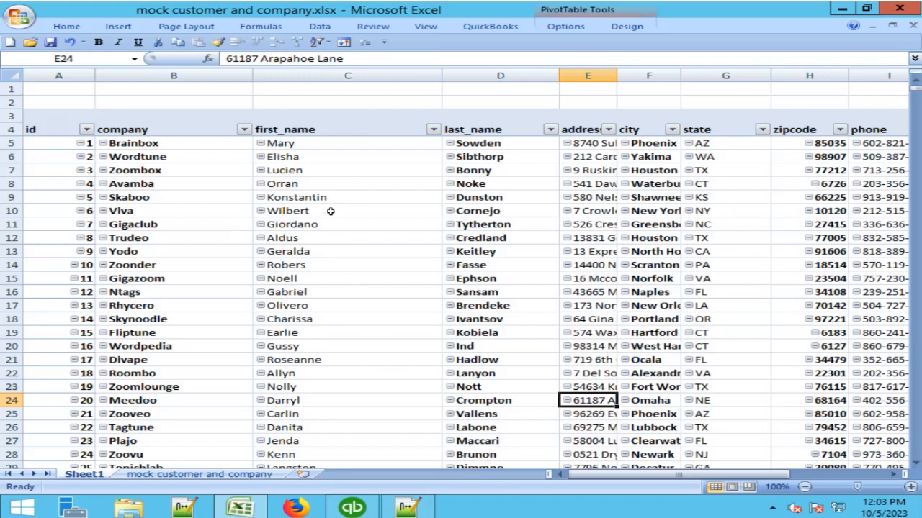
Step: Copy the entire pivot table sheet and paste it as values only into a new worksheet starting at cell A1
left_click(14, 77)
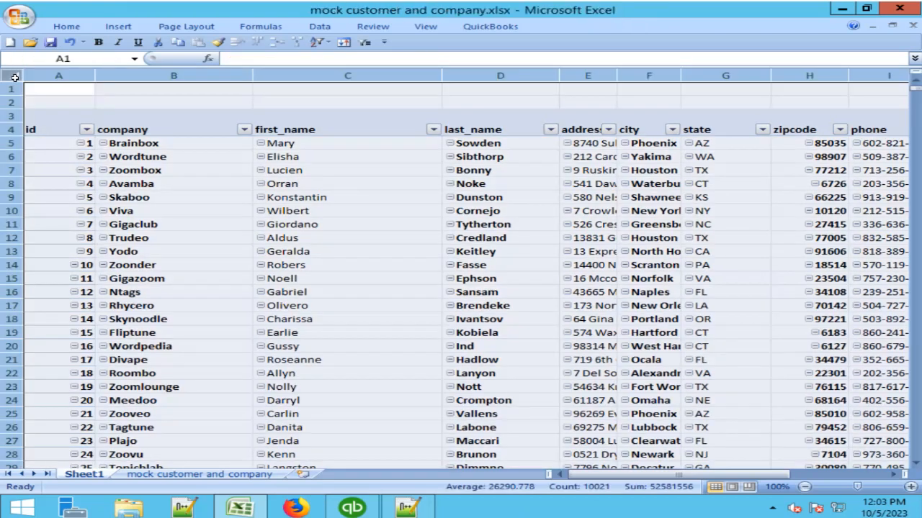
right_click(14, 77)
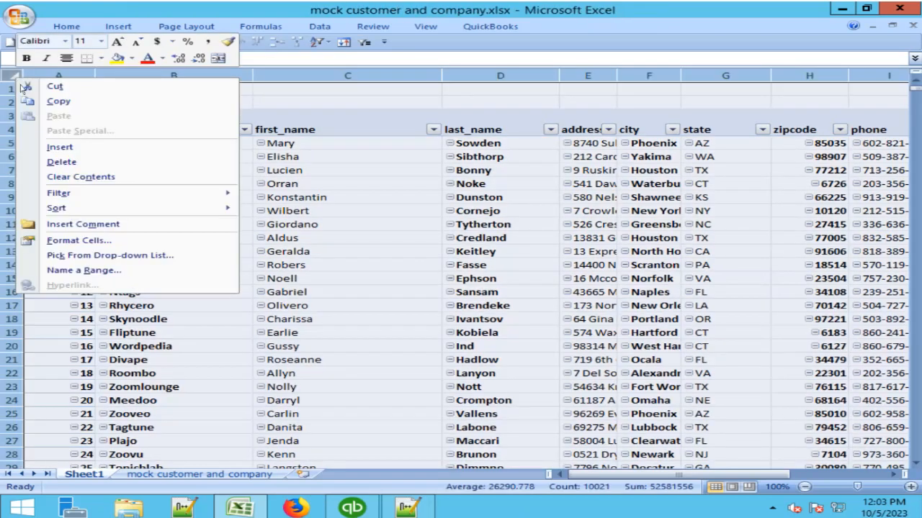
left_click(95, 107)
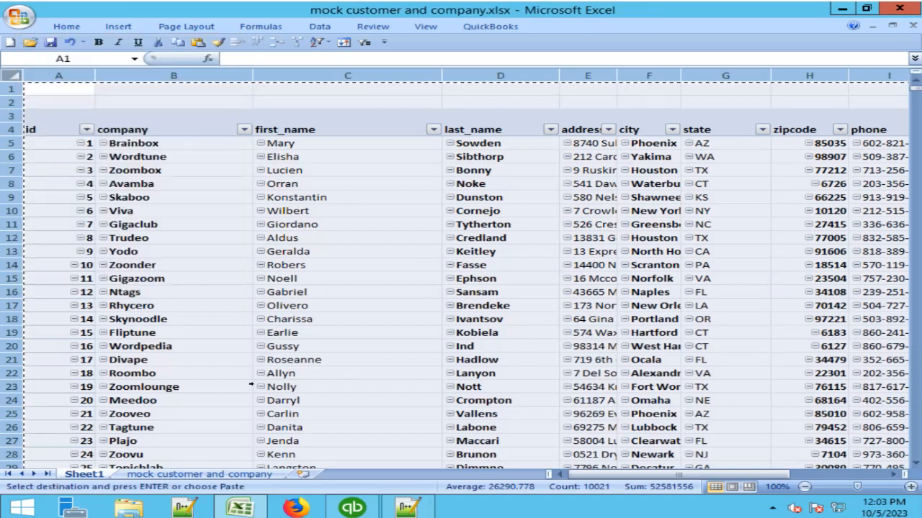
left_click(305, 475)
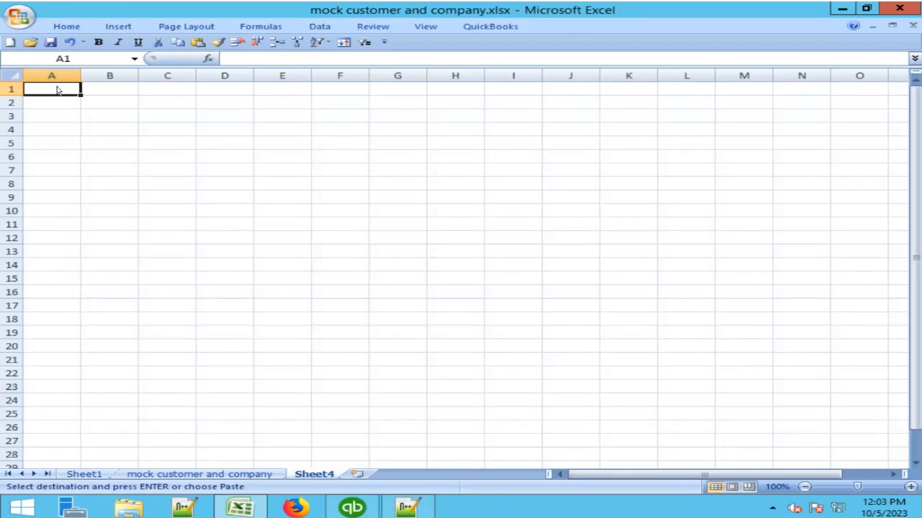
right_click(58, 87)
left_click(90, 141)
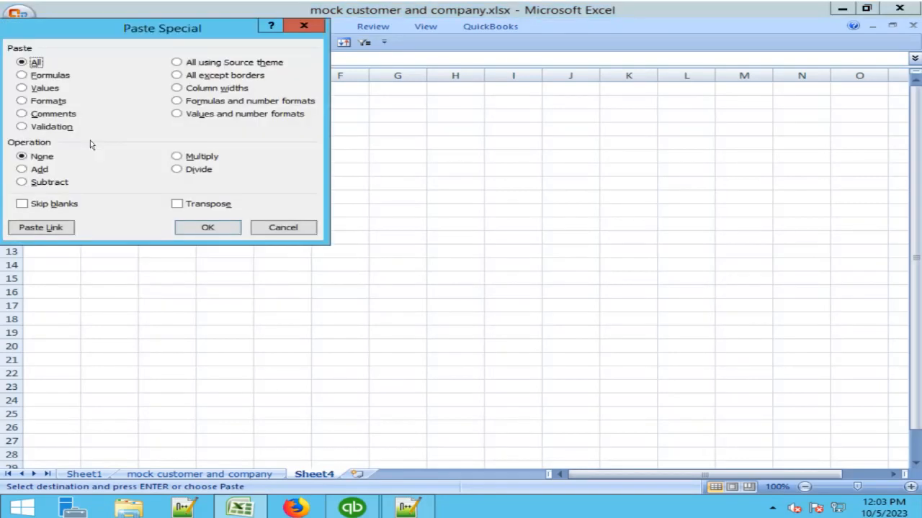
left_click(42, 89)
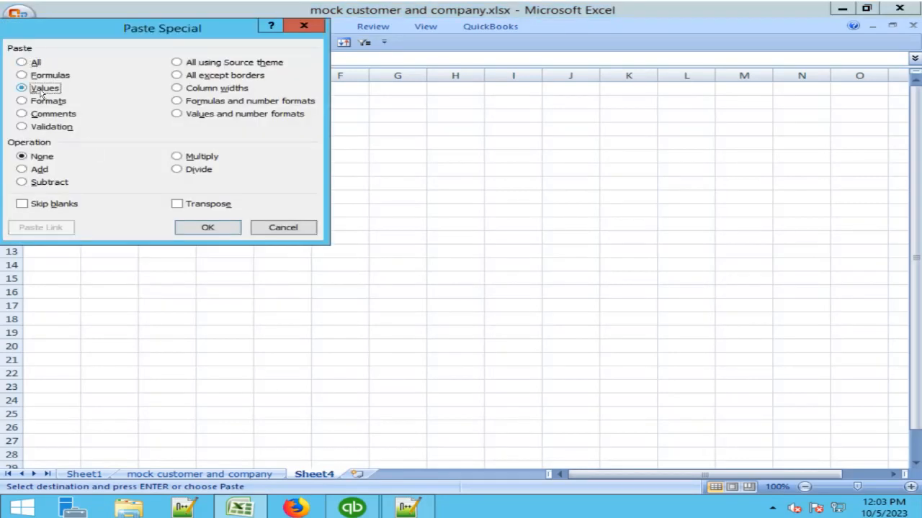
left_click(207, 227)
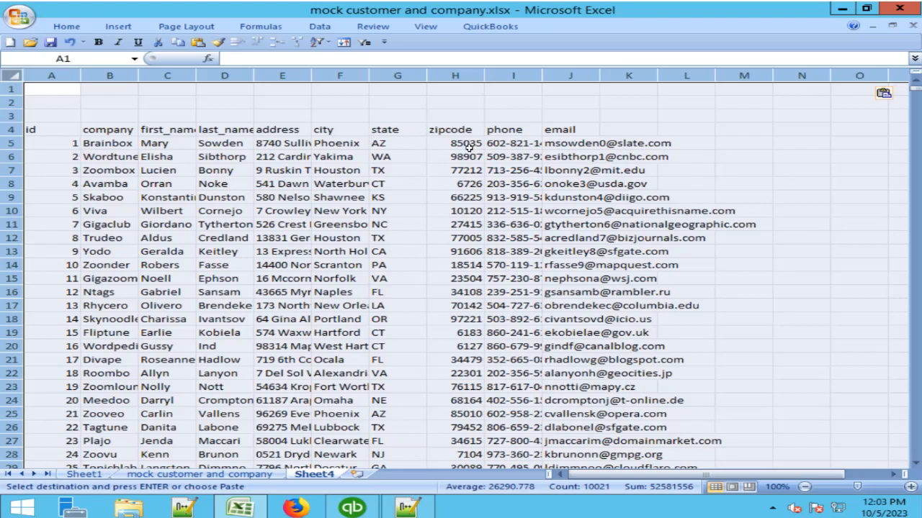
Step: Insert an empty column between the zipcode and phone columns
left_click(403, 143)
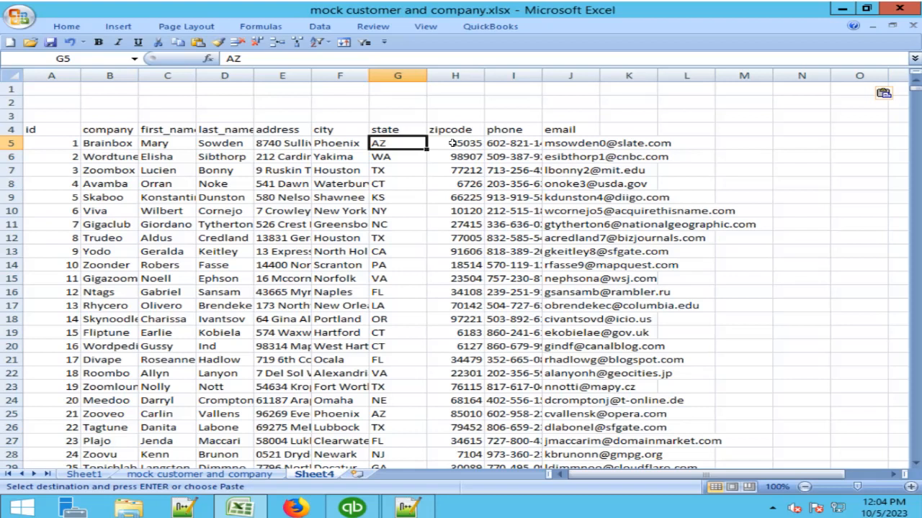
left_click(498, 144)
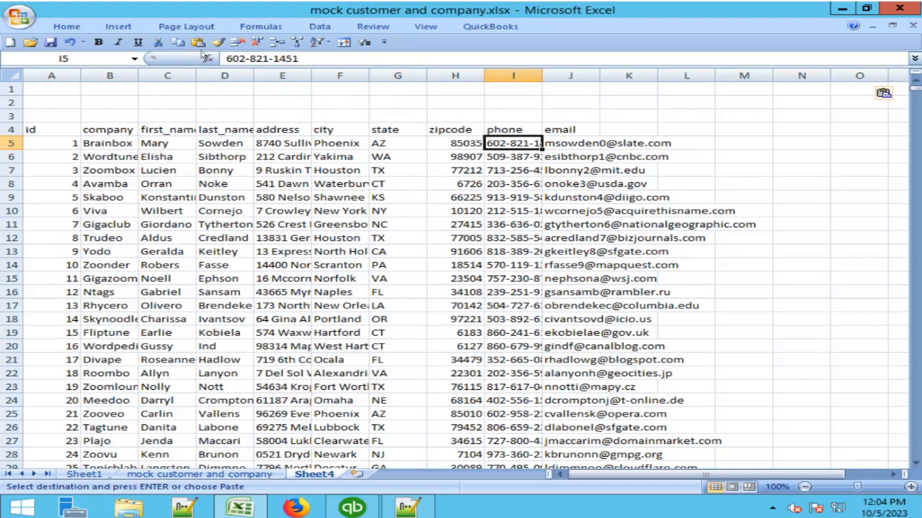
left_click(296, 45)
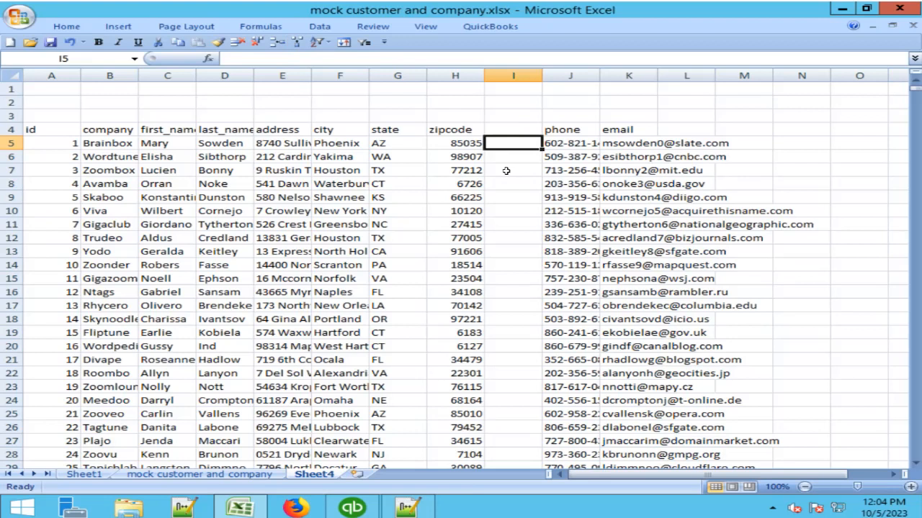
Step: Combine city, state and zipcode in cell I5 with the formula =F5&", "&G5&" "&H5, and widen column I to fit the result
type("=")
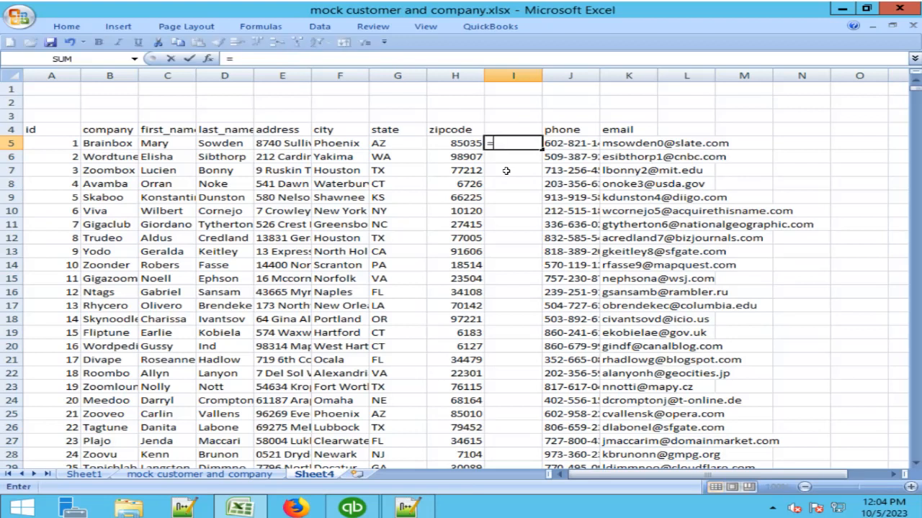
left_click(359, 143)
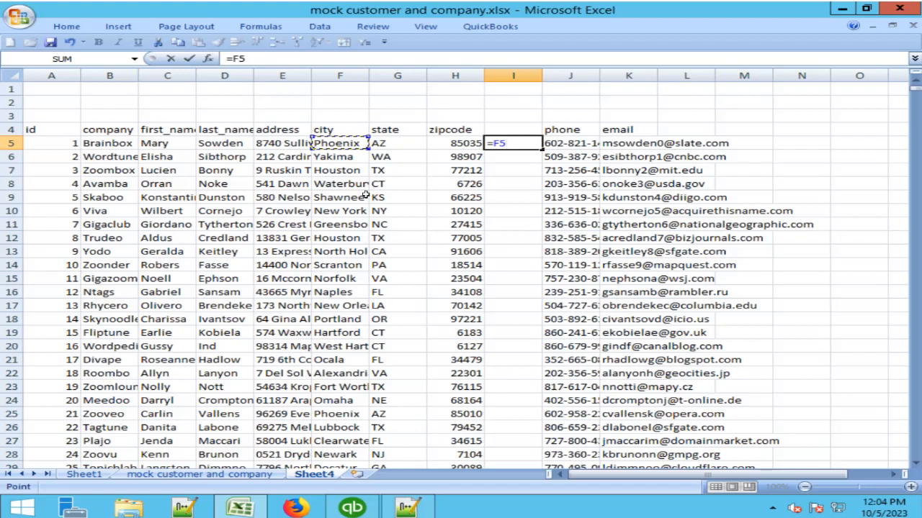
type("&\", \"")
type("&")
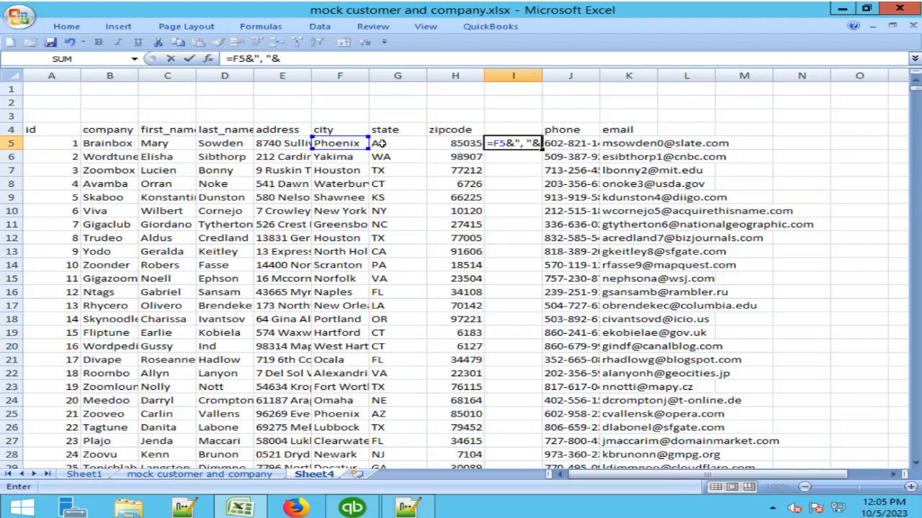
left_click(380, 143)
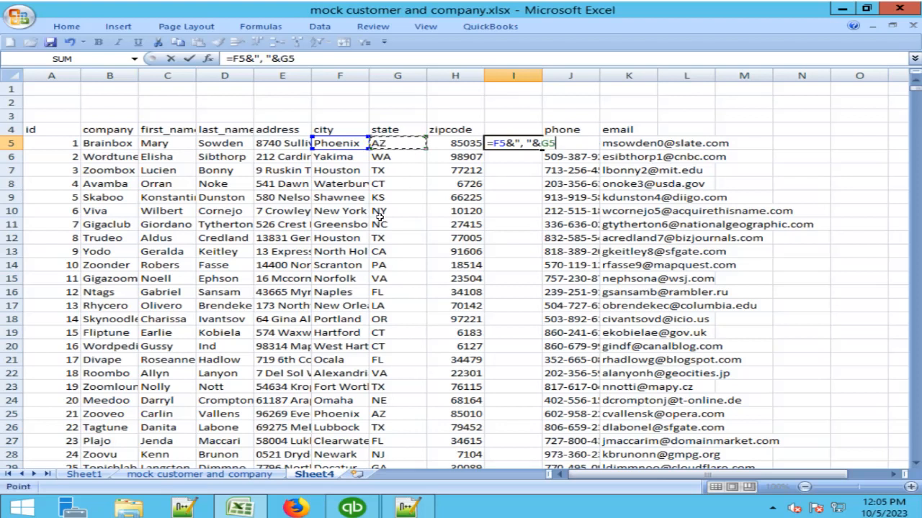
type("&\" \"")
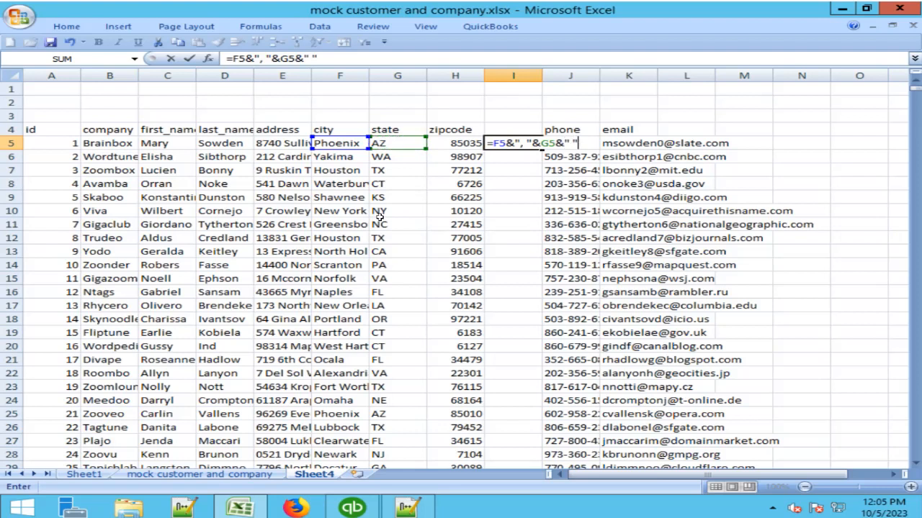
type("&")
left_click(448, 142)
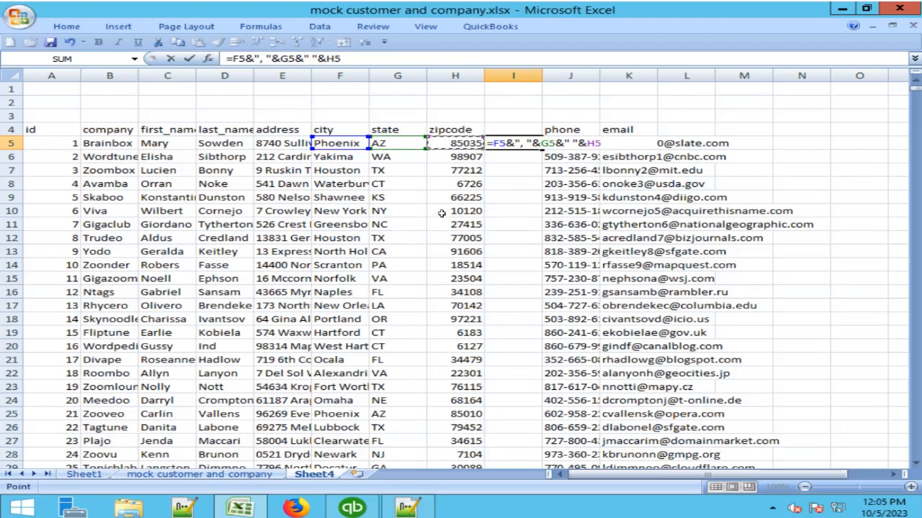
key("Return")
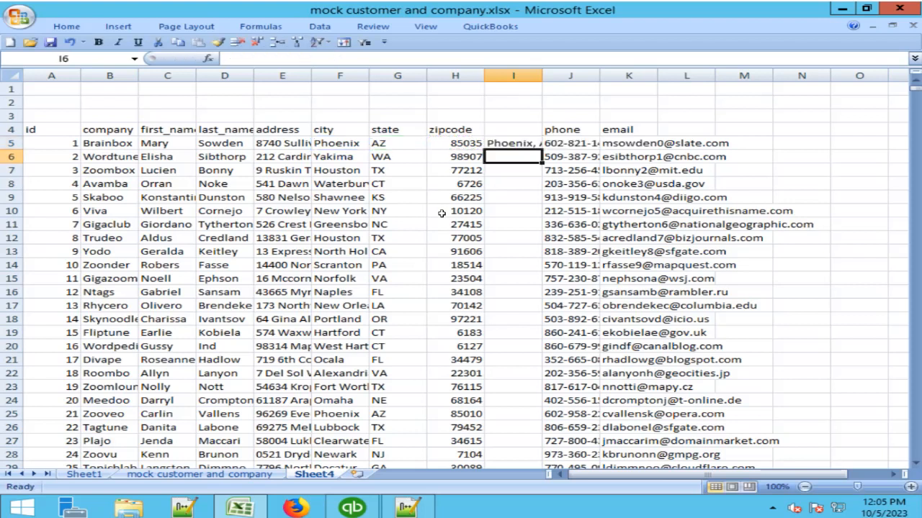
left_click_drag(542, 76, 676, 78)
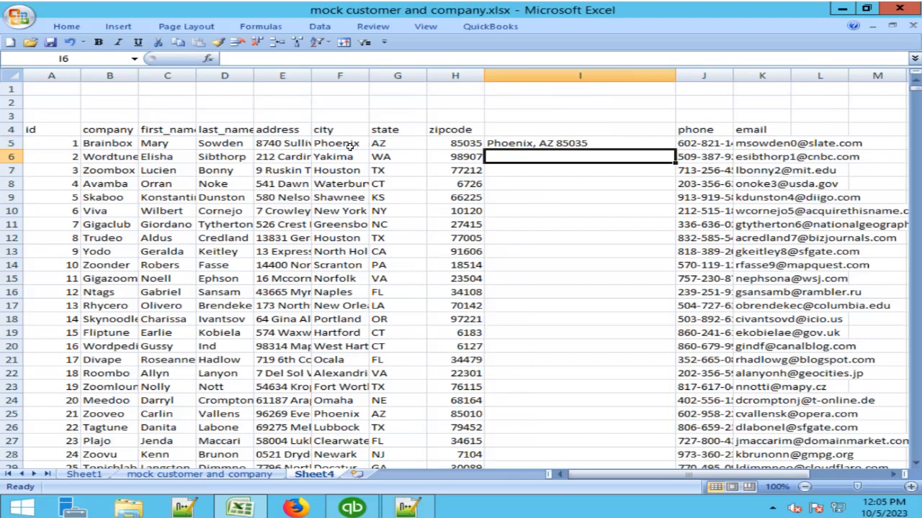
Step: Copy the combined address formula from I5 into cells I6 through I1004, down to the last customer row
left_click(497, 144)
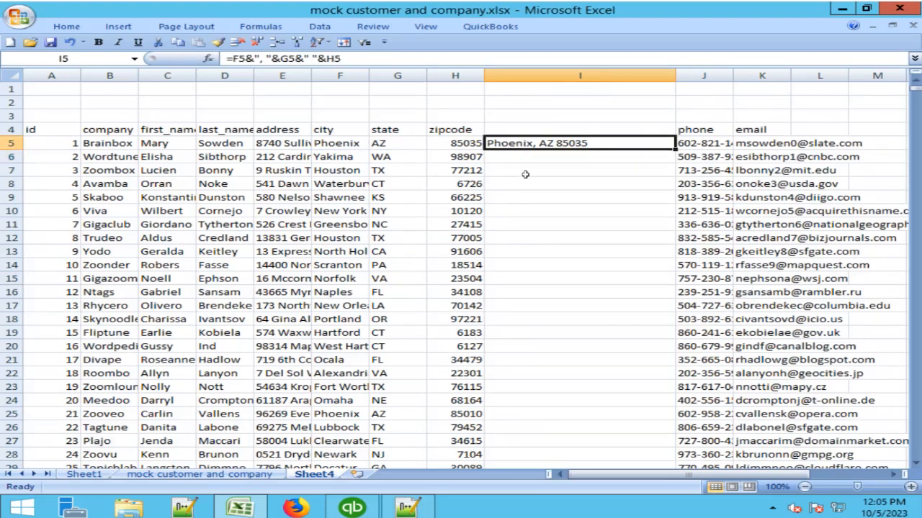
key("ctrl+c")
key("Down")
key("shift+Down")
key("shift+Page_Down")
key("shift+Page_Down")
key("shift+Page_Down")
key("shift+Page_Down")
key("shift+Page_Down")
key("shift+Page_Down")
key("shift+Page_Down")
key("shift+Page_Down")
key("shift+Page_Down")
key("shift+Page_Down")
key("shift+Page_Down")
key("shift+Page_Down")
key("shift+Page_Down")
key("shift+Page_Down")
key("shift+Page_Down")
key("shift+Page_Down")
key("shift+Page_Down")
key("shift+Page_Down")
key("shift+Page_Down")
key("shift+Page_Down")
key("shift+Page_Down")
key("shift+Page_Down")
key("shift+Page_Down")
key("shift+Page_Down")
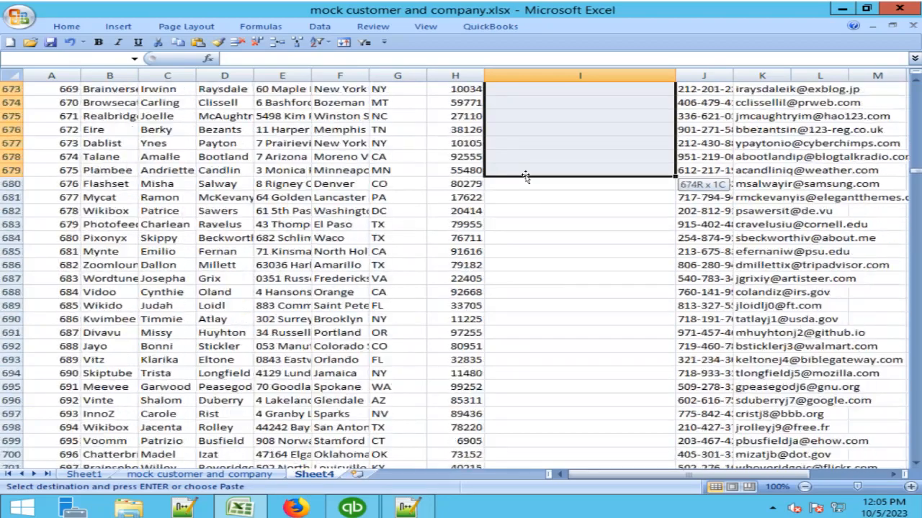
key("shift+Page_Down")
key("shift+Page_Down")
left_click_drag(913, 182, 913, 207)
scroll(540, 308, "down", 10)
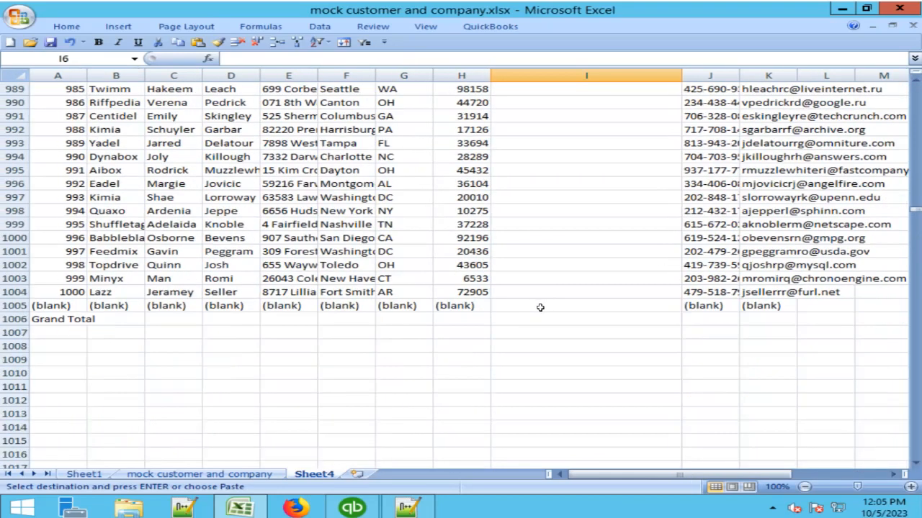
left_click(545, 294, "shift")
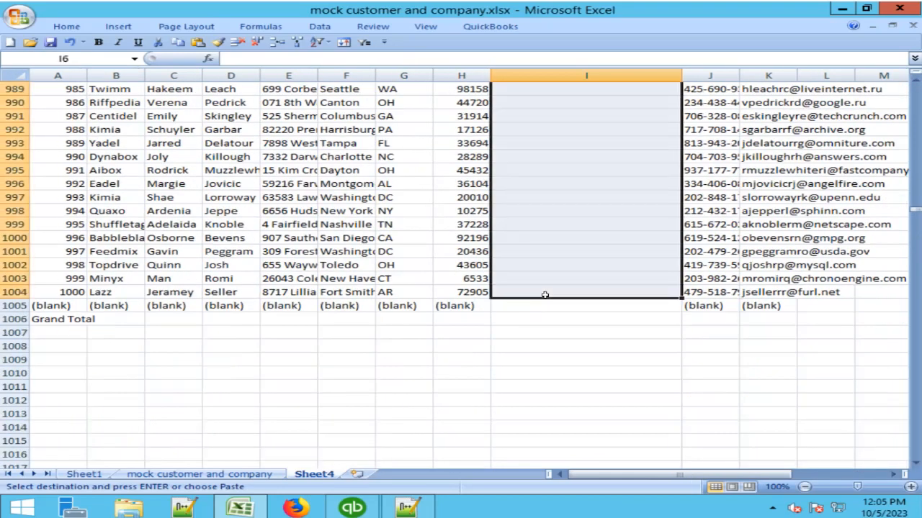
key("ctrl+v")
key("Escape")
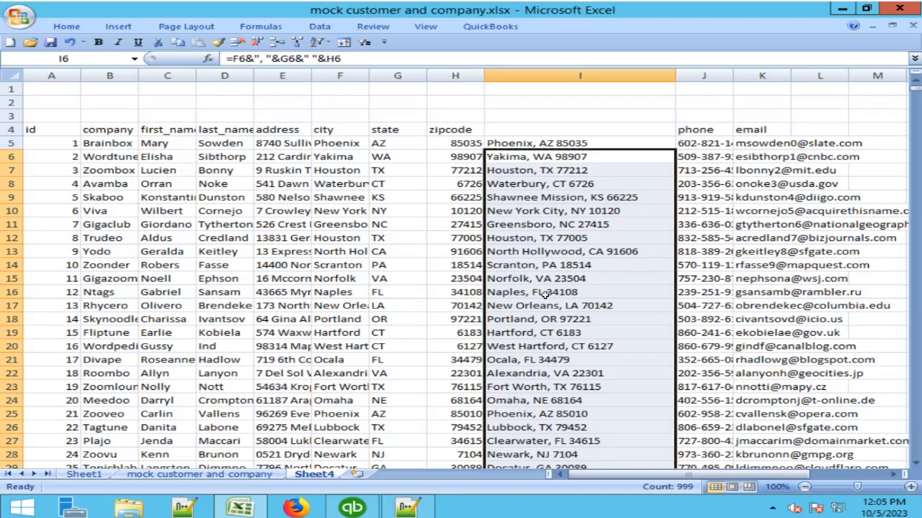
Step: Format the whole zipcode column with the Special number format Zip Code
left_click(546, 156)
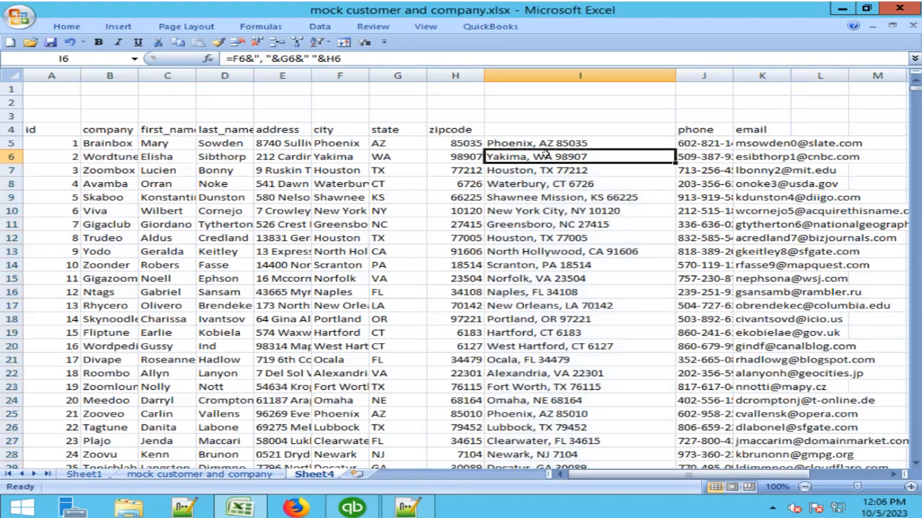
left_click(415, 185)
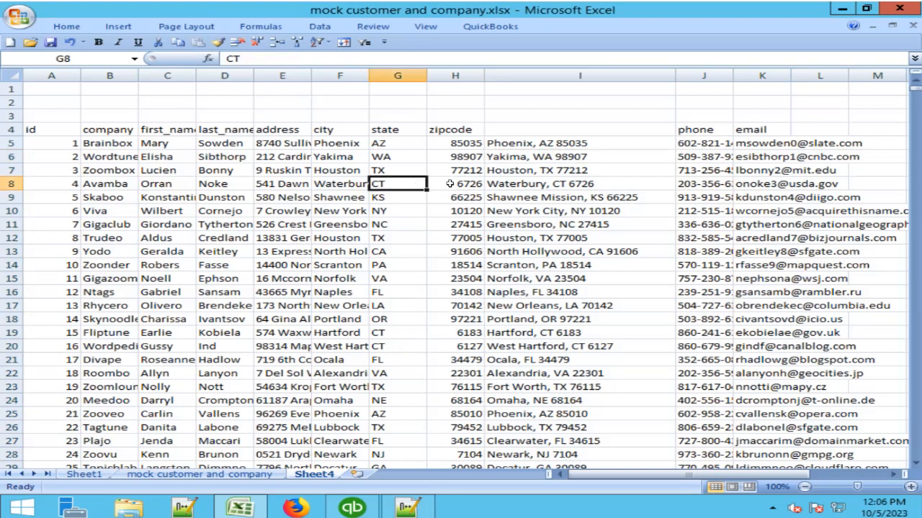
left_click(452, 183)
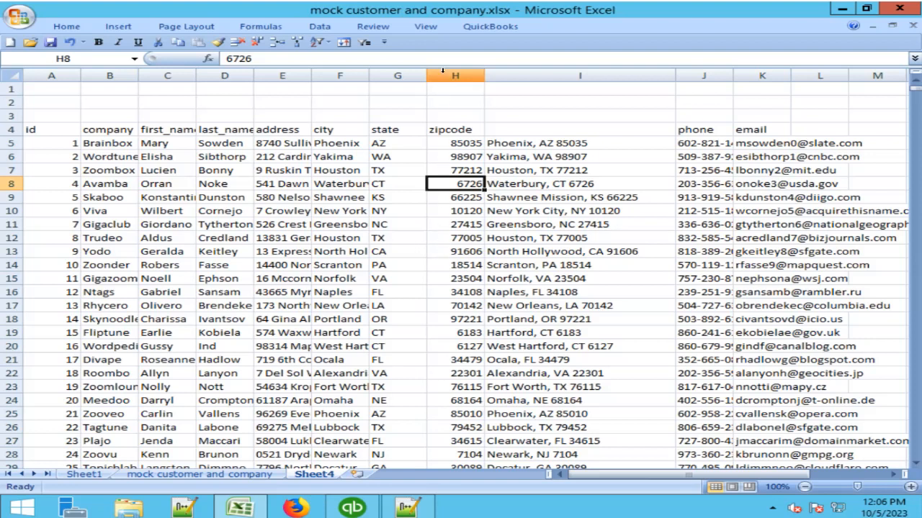
left_click(442, 74)
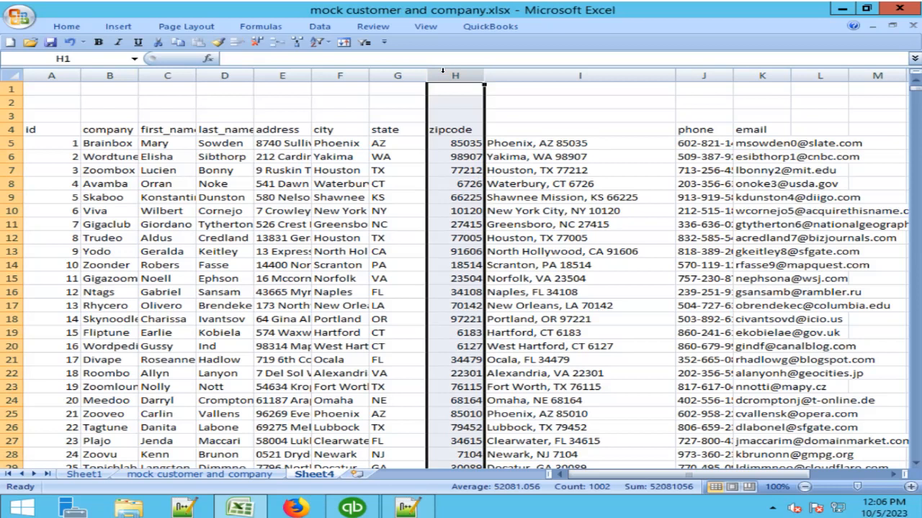
right_click(442, 75)
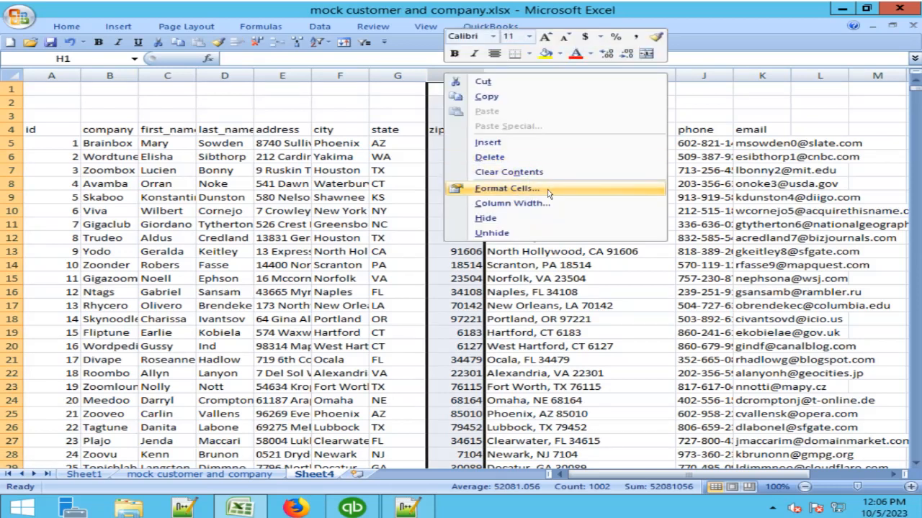
left_click(507, 188)
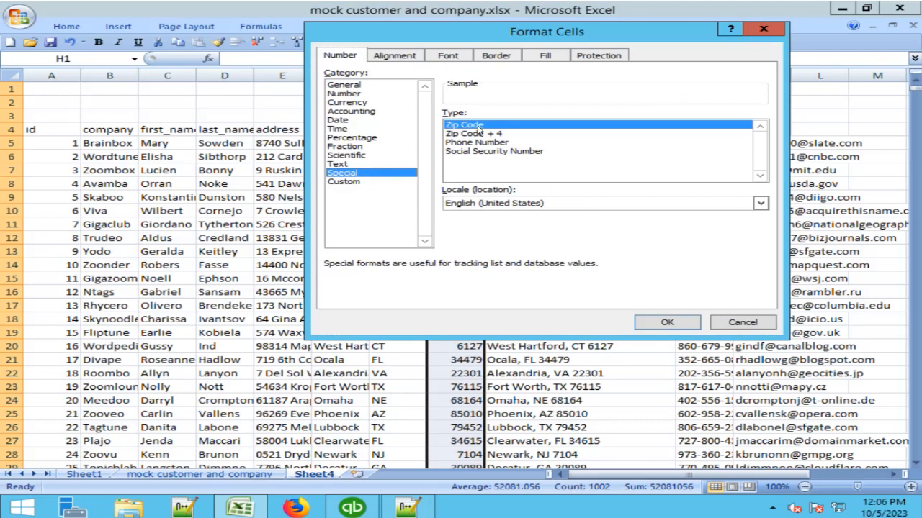
left_click(651, 326)
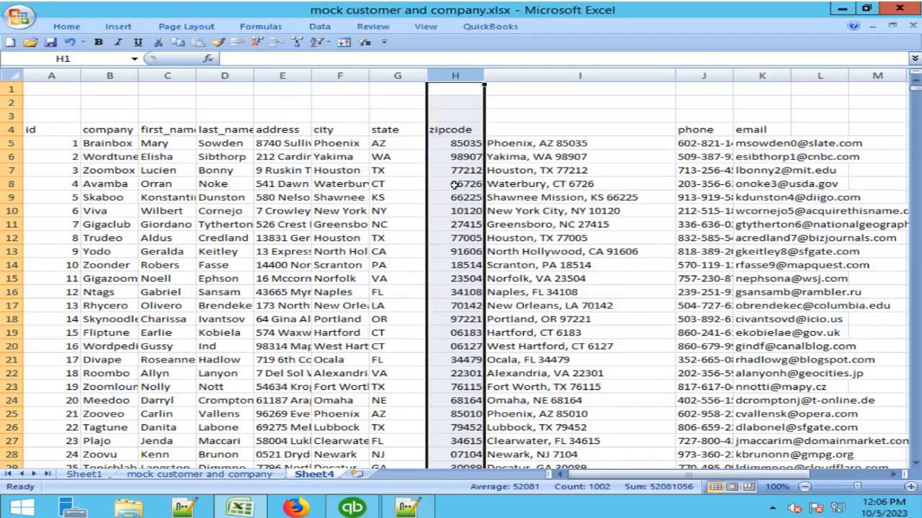
Step: Hide the city, state and zipcode columns (F through H)
left_click(537, 186)
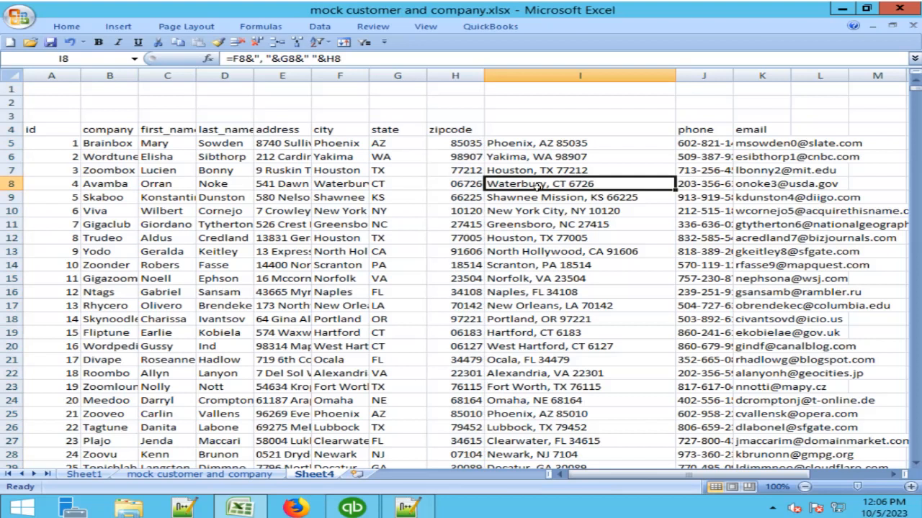
left_click(332, 75)
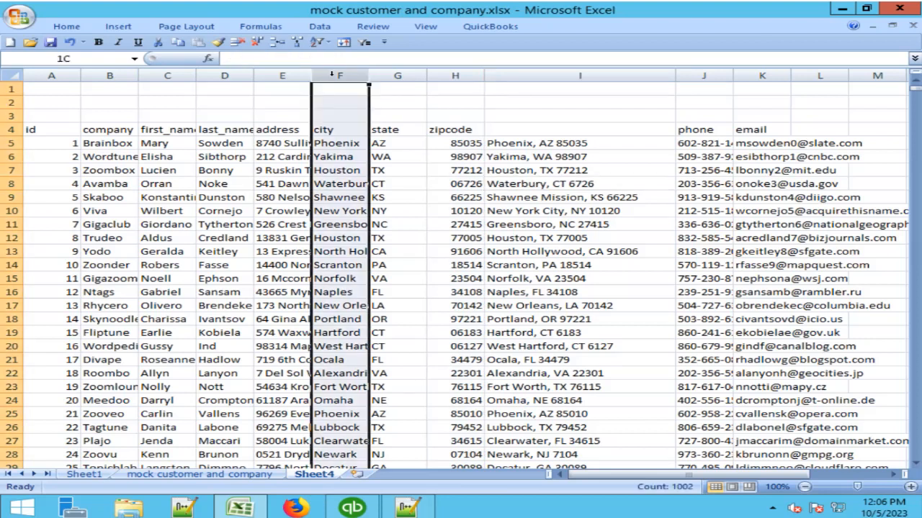
left_click_drag(340, 75, 455, 75)
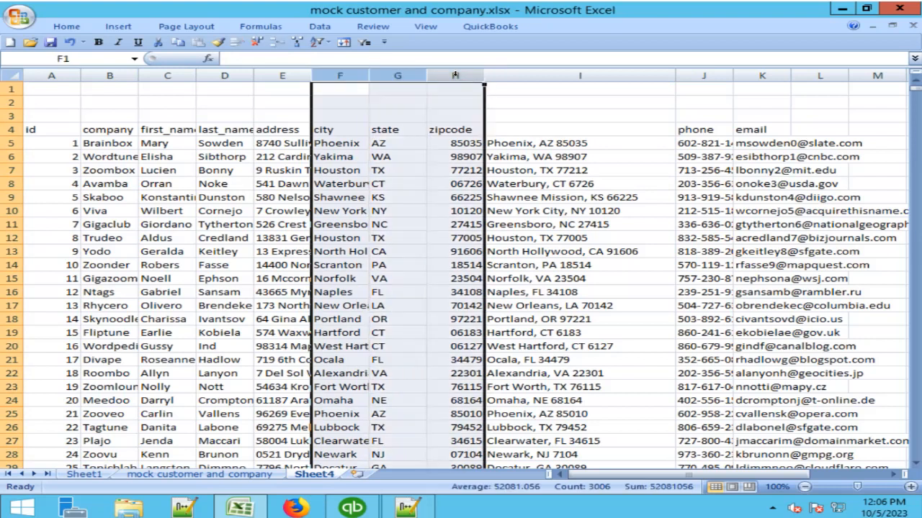
right_click(455, 75)
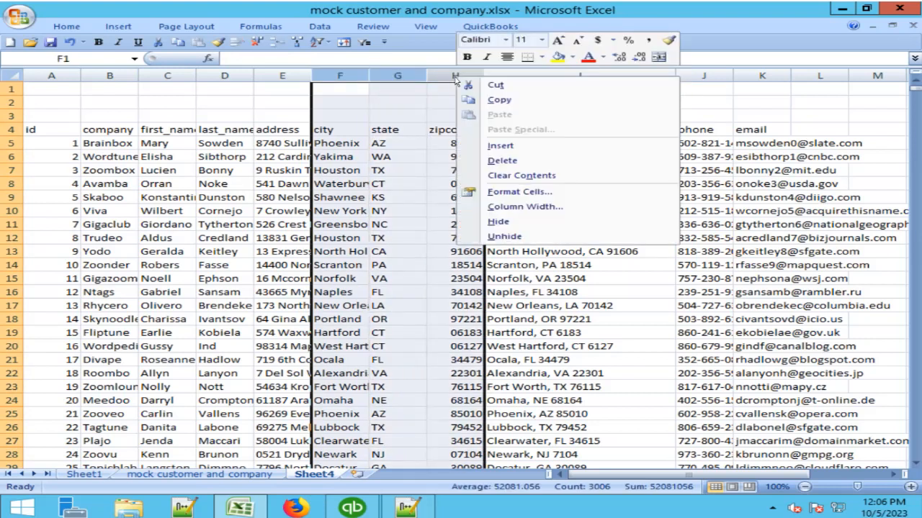
left_click(504, 222)
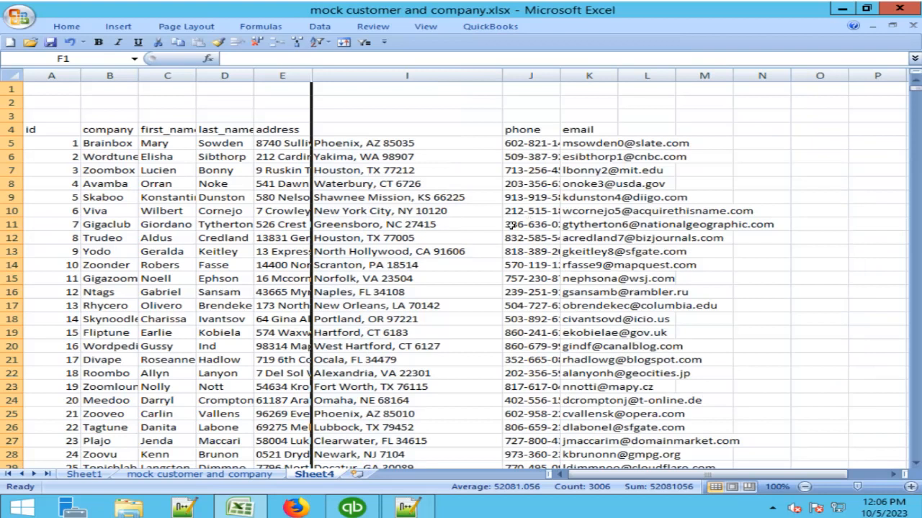
Step: Widen the phone column in the customer sheet so the full phone numbers fit
left_click(355, 142)
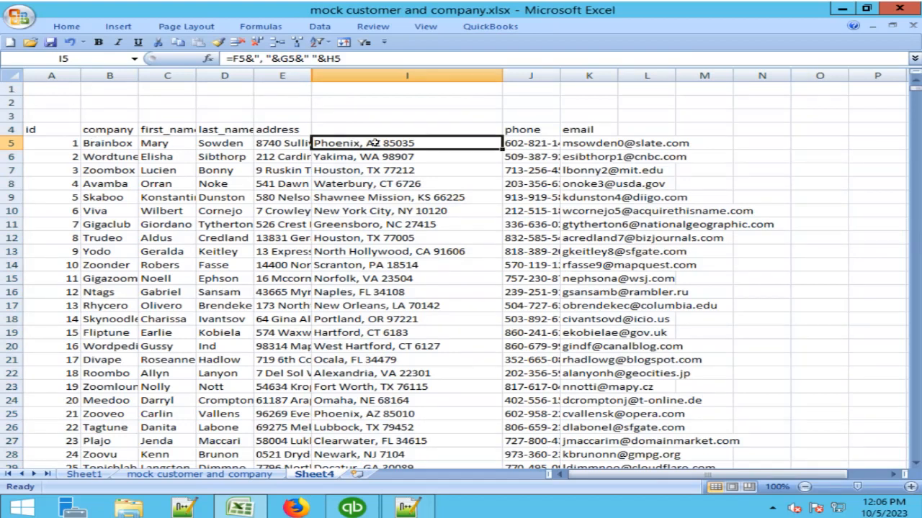
left_click_drag(561, 76, 586, 75)
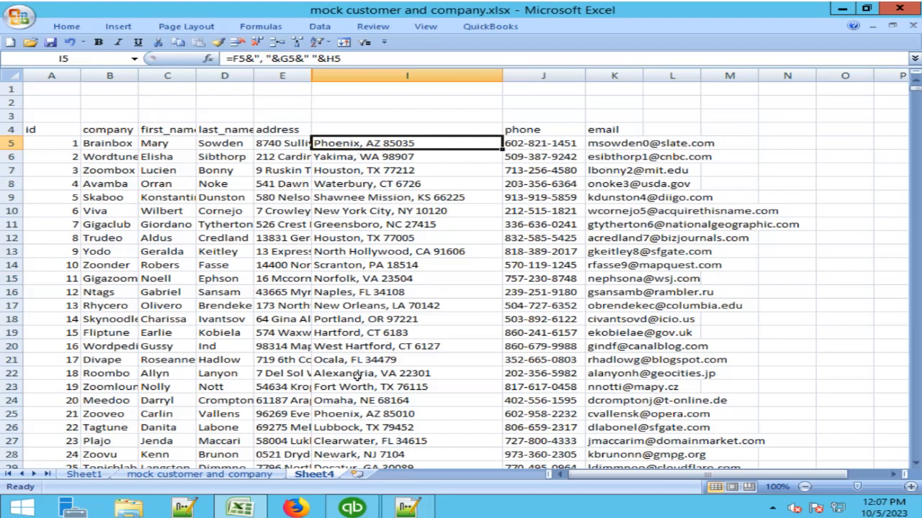
Step: Switch to QuickBooks and open the Vendor Center
left_click(351, 509)
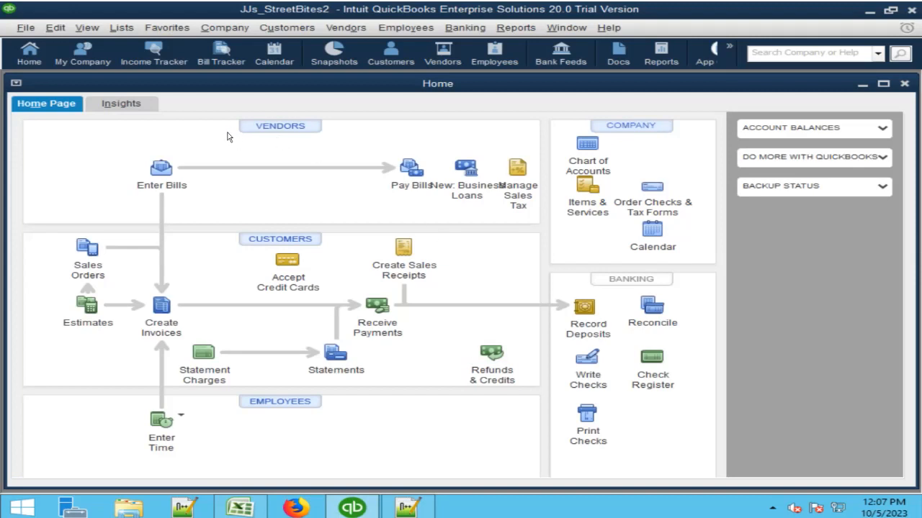
left_click(344, 29)
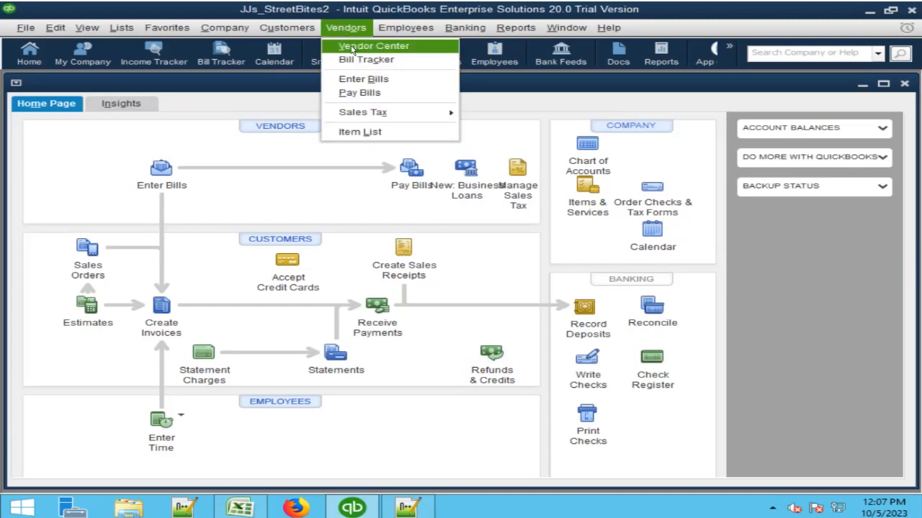
left_click(352, 46)
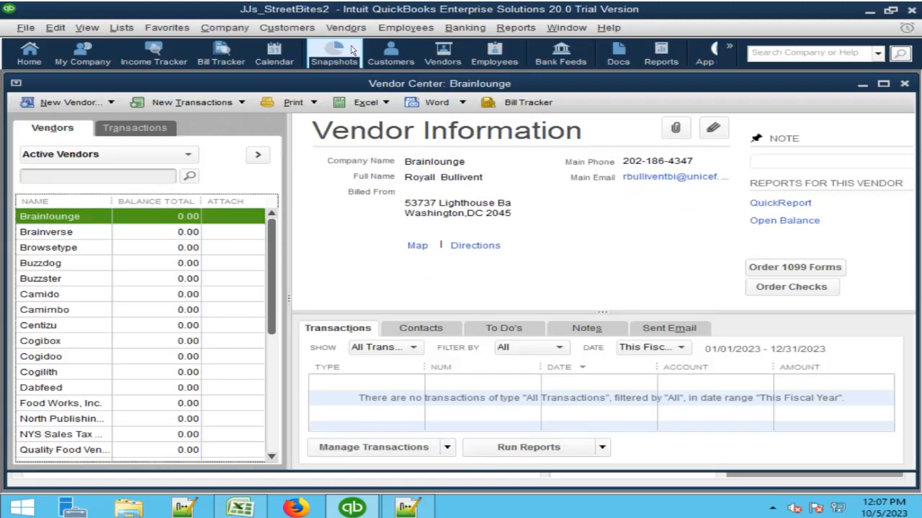
left_click(111, 104)
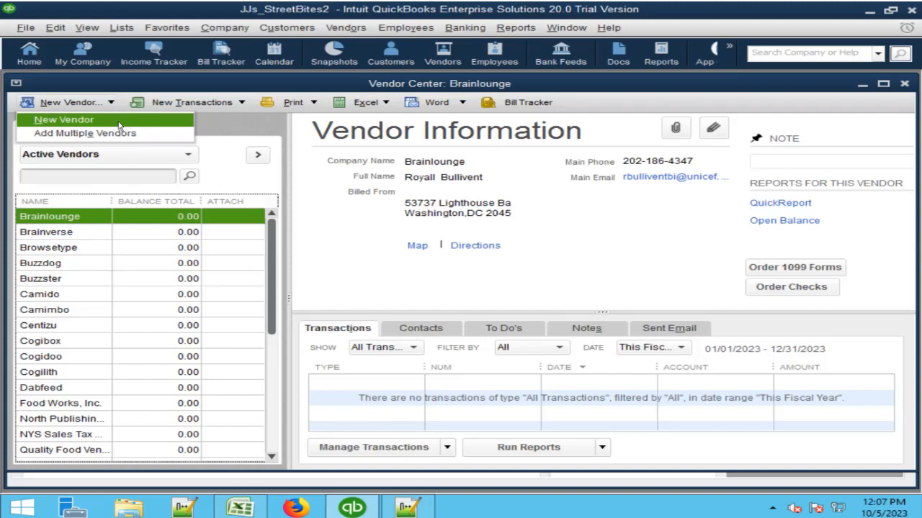
left_click(119, 123)
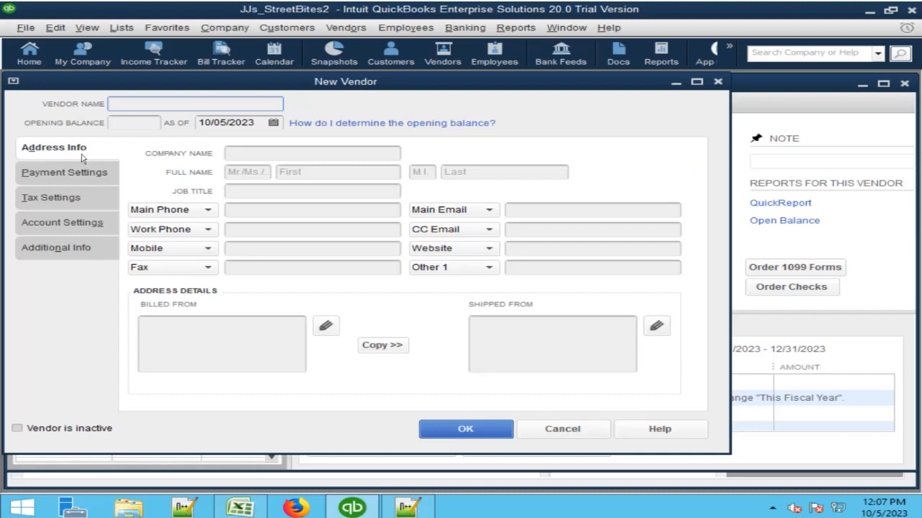
left_click(252, 213)
left_click(254, 231)
left_click(258, 248)
left_click(265, 267)
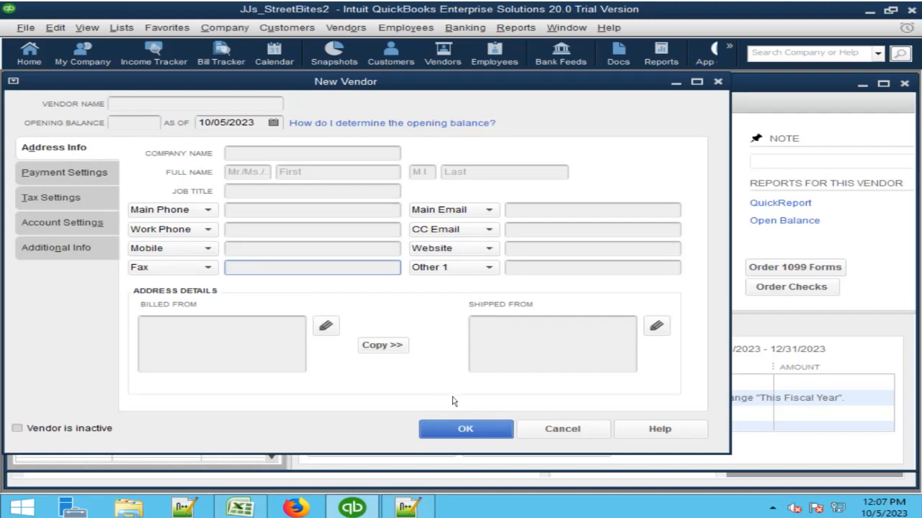
left_click(545, 429)
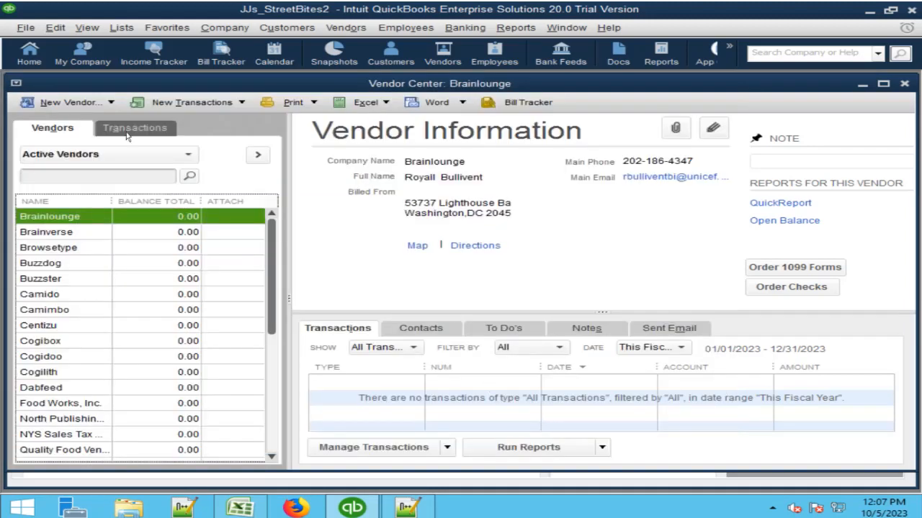
Step: Open the Add/Edit Multiple List Entries window for vendors and look through all of its columns
left_click(112, 105)
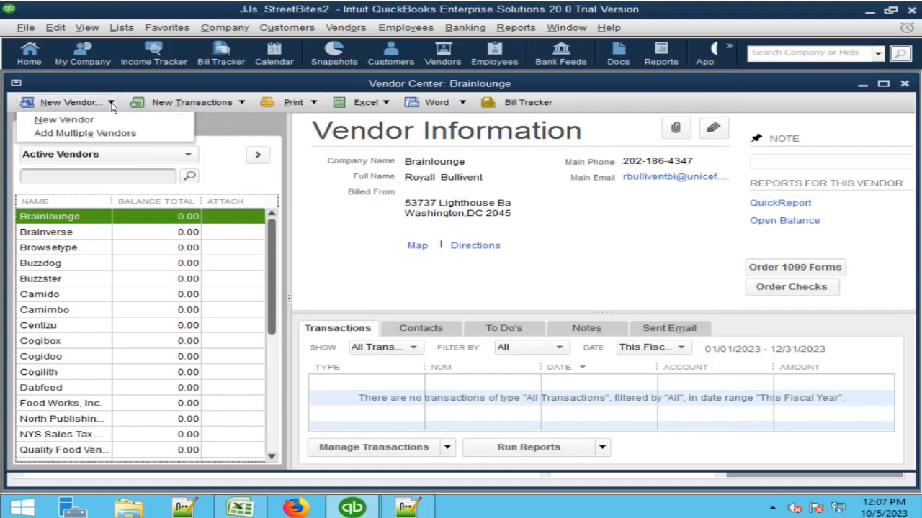
left_click(143, 135)
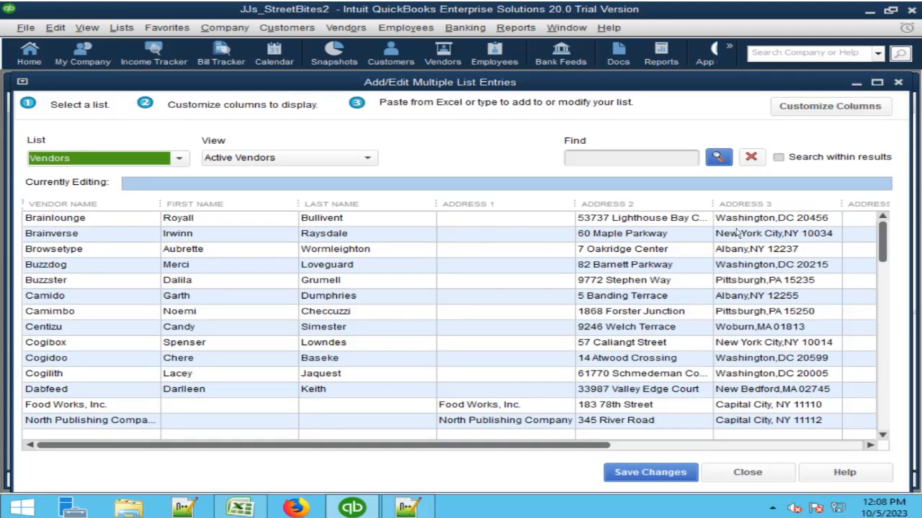
left_click_drag(602, 447, 883, 452)
left_click_drag(741, 451, 430, 452)
Step: Switch to Excel and restore its window to a smaller size, placed below the QuickBooks vendor list's column headings
left_click(245, 510)
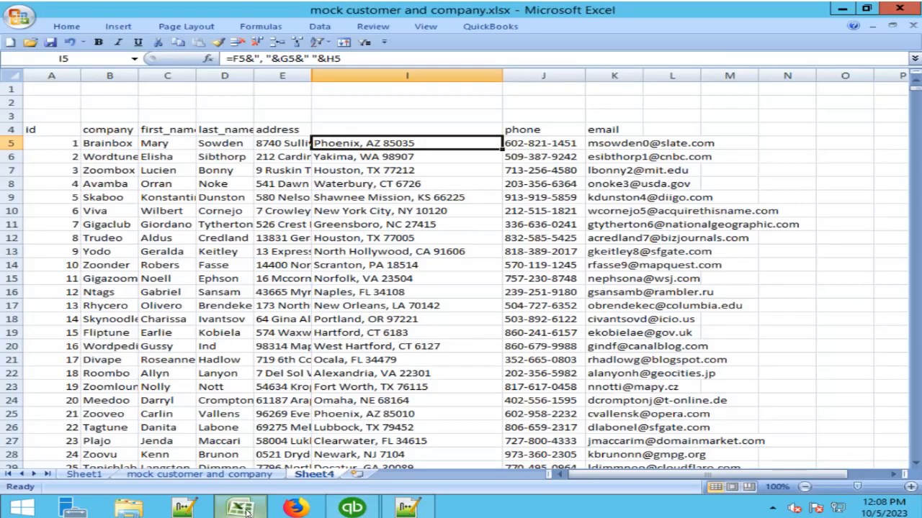
left_click(865, 10)
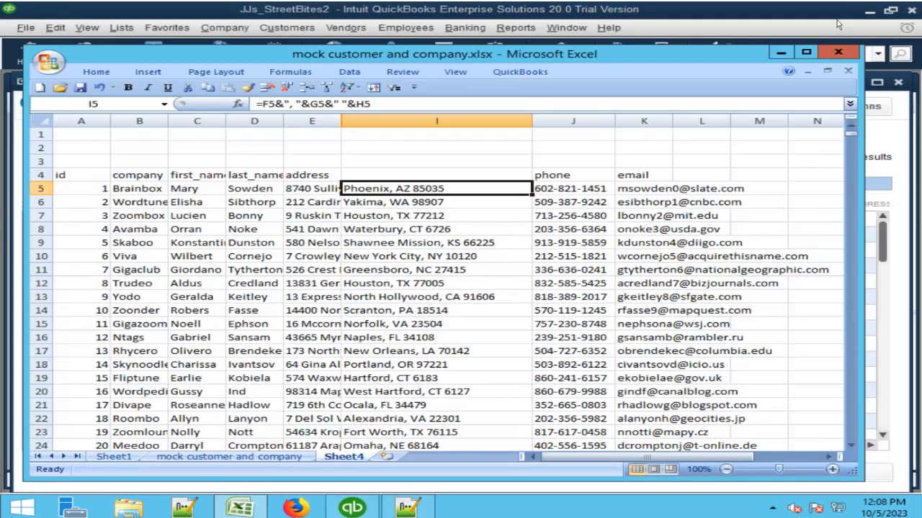
left_click_drag(526, 56, 520, 246)
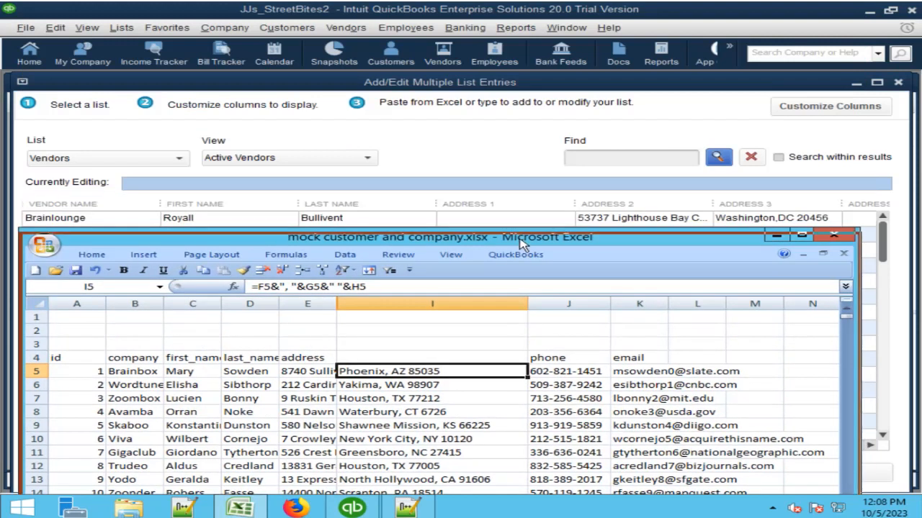
Step: Compare the Excel company, address and combined city columns with the vendor list's columns, through Main Phone and E-mail
left_click(127, 367)
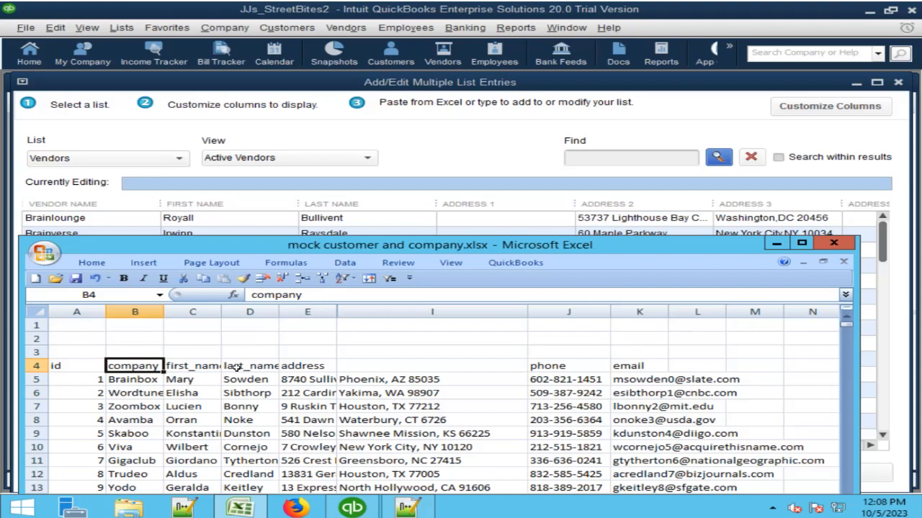
left_click(288, 368)
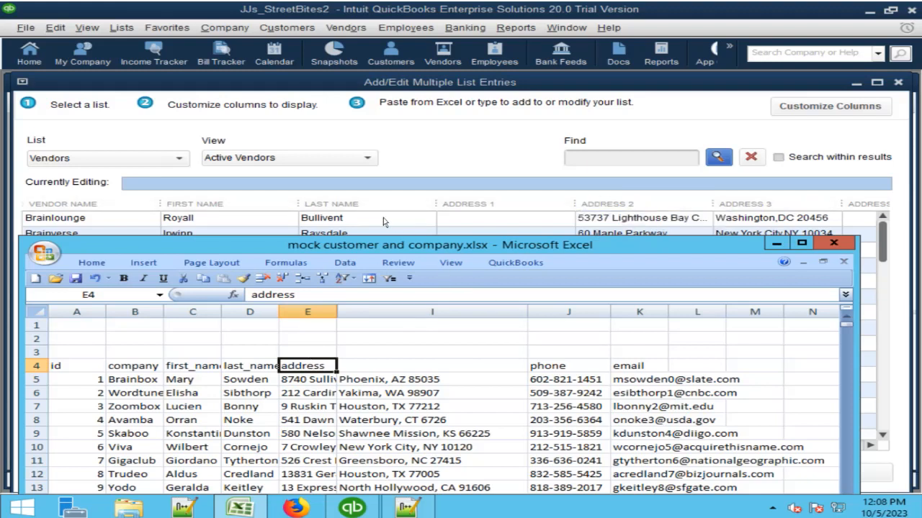
left_click(885, 232)
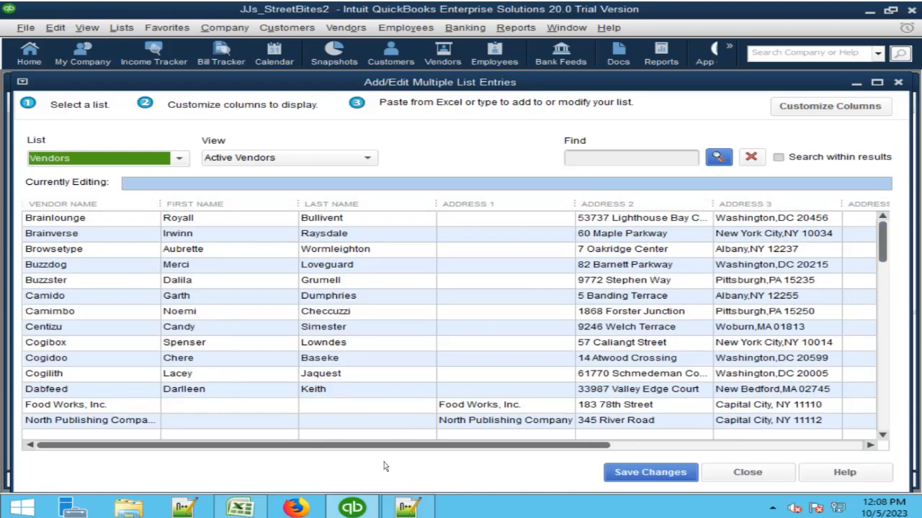
left_click(240, 508)
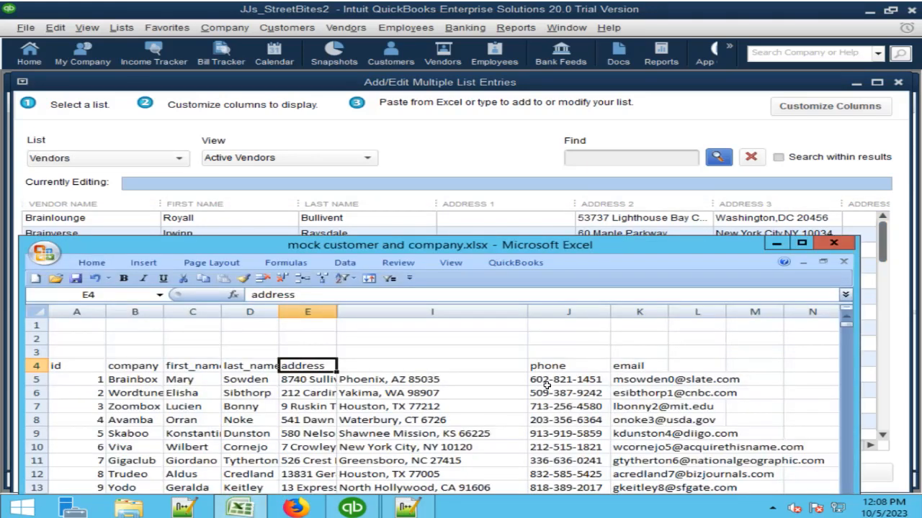
left_click(413, 377)
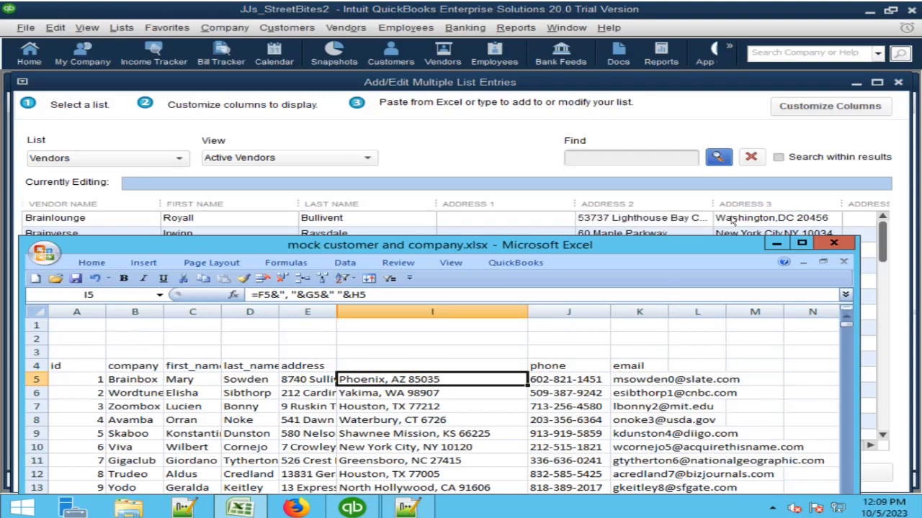
left_click(695, 92)
left_click_drag(607, 450, 866, 447)
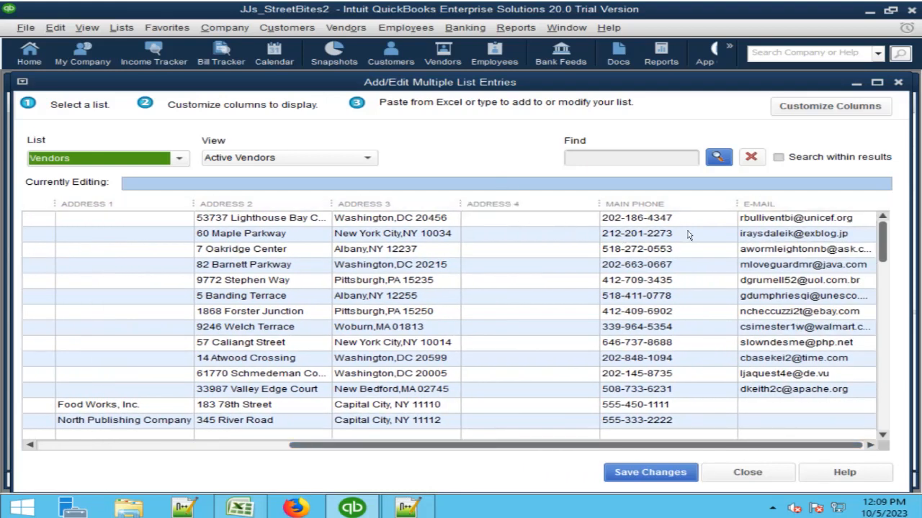
Step: Switch to Excel and copy the first customer record, cells B5 through K5
left_click(254, 506)
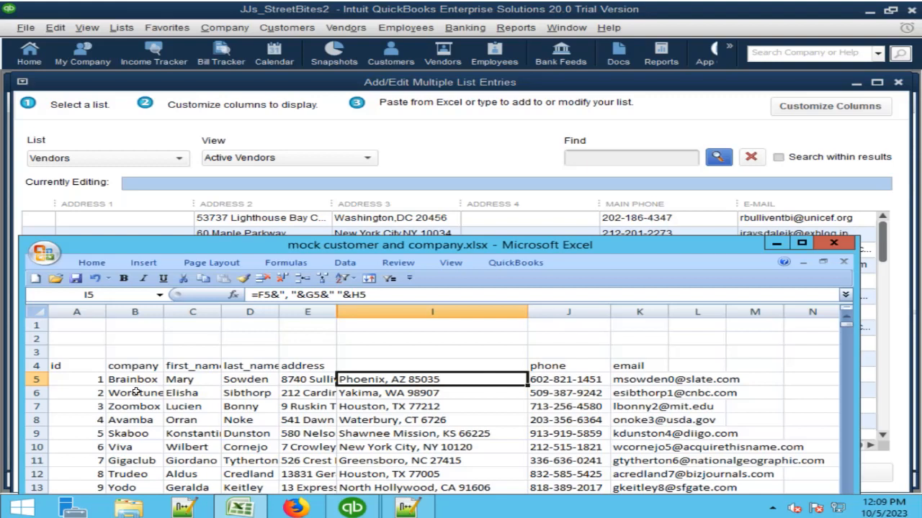
left_click_drag(137, 382, 631, 381)
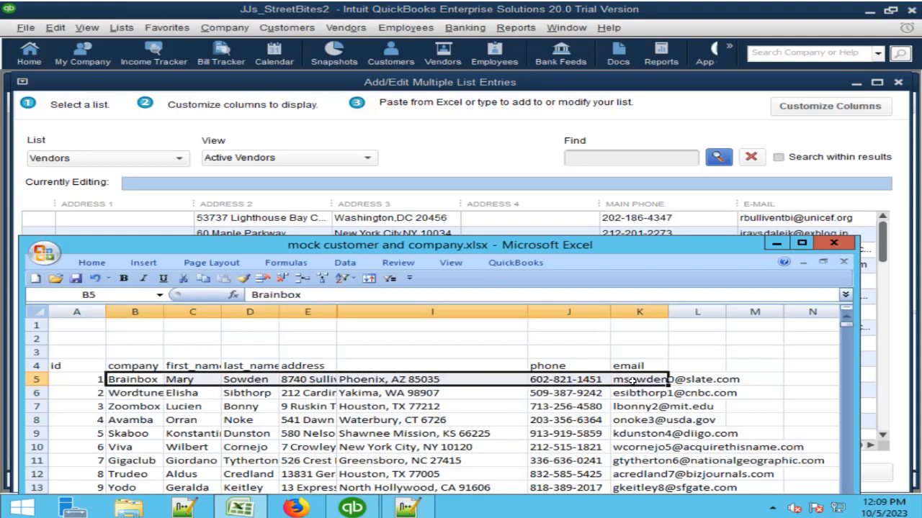
right_click(422, 379)
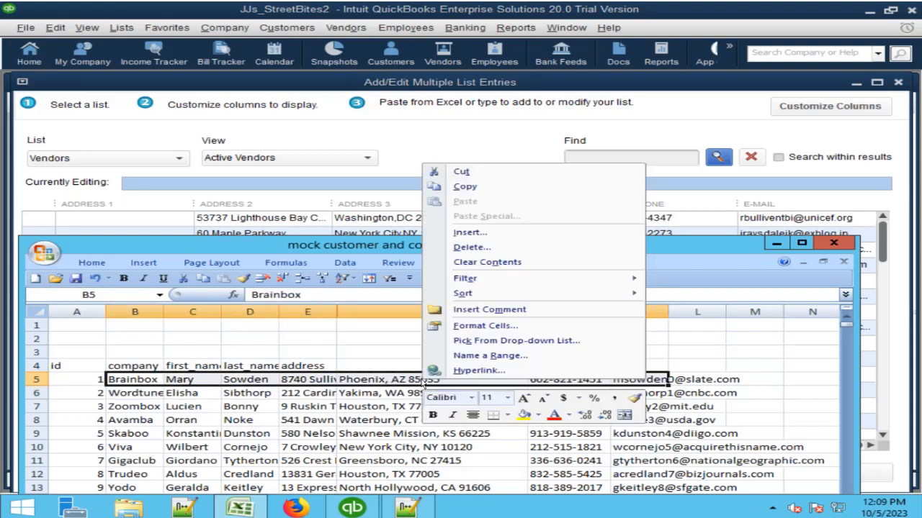
left_click(461, 188)
Step: Try to paste the copied Brainbox record into the first empty row of the QuickBooks vendor list, starting at Vendor Name
left_click(252, 216)
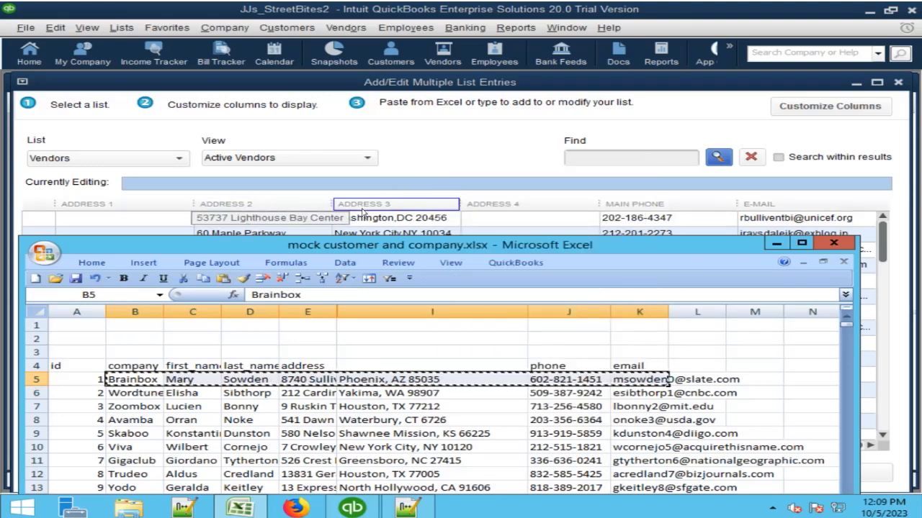
left_click(434, 157)
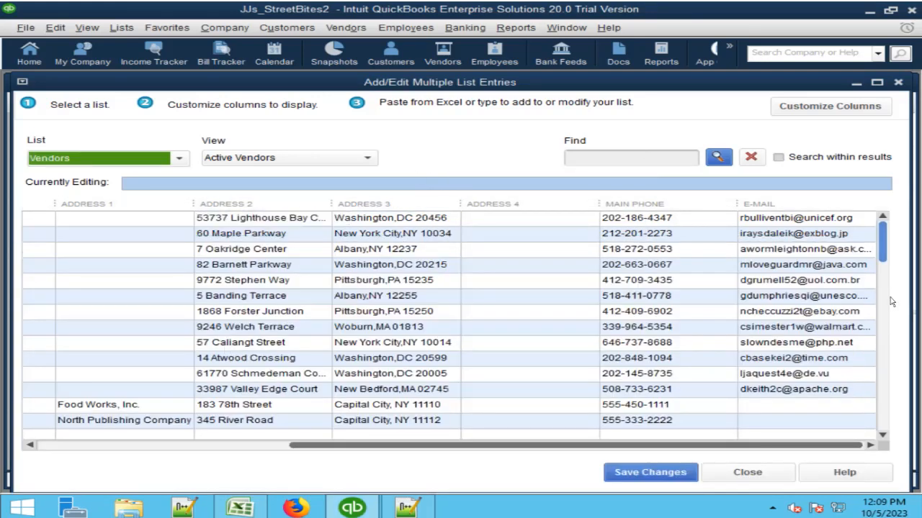
left_click_drag(883, 255, 885, 442)
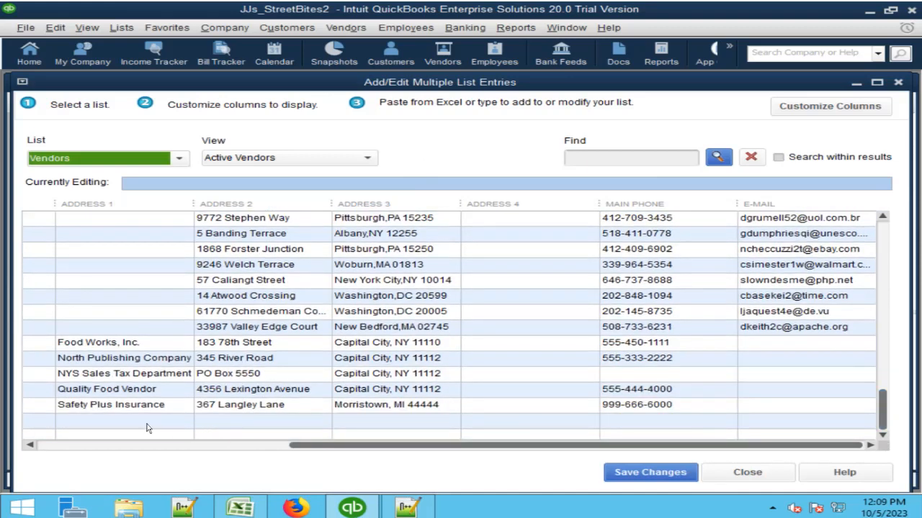
left_click_drag(293, 446, 40, 450)
left_click(52, 425)
right_click(51, 423)
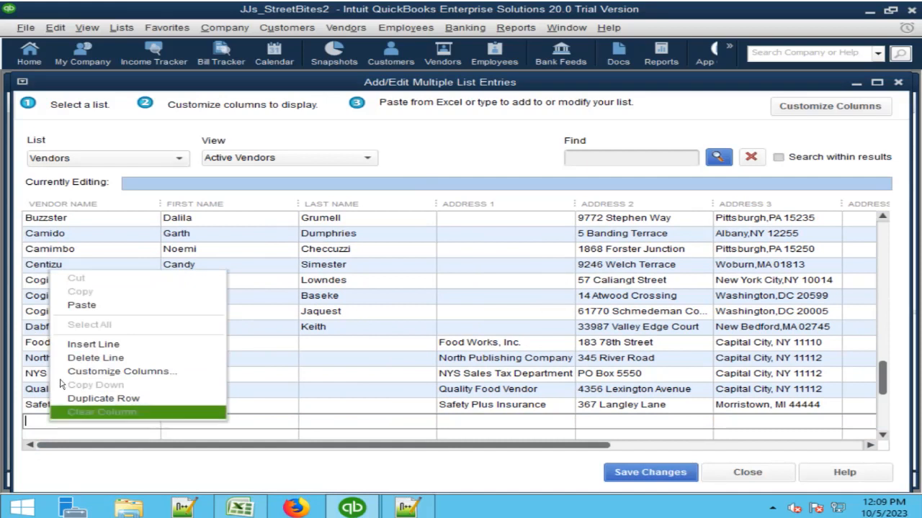
left_click(74, 305)
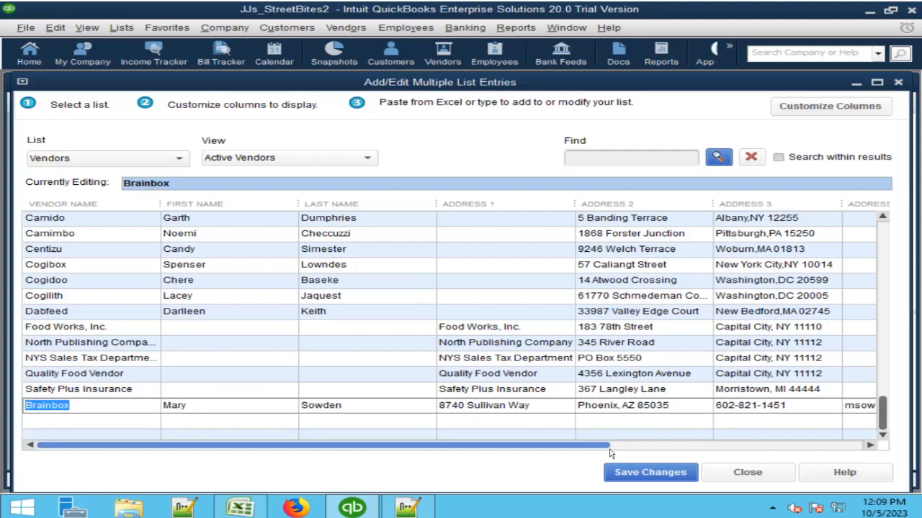
Step: Check which columns the pasted Brainbox values landed in, and delete that line from the vendor list
left_click_drag(610, 446, 846, 450)
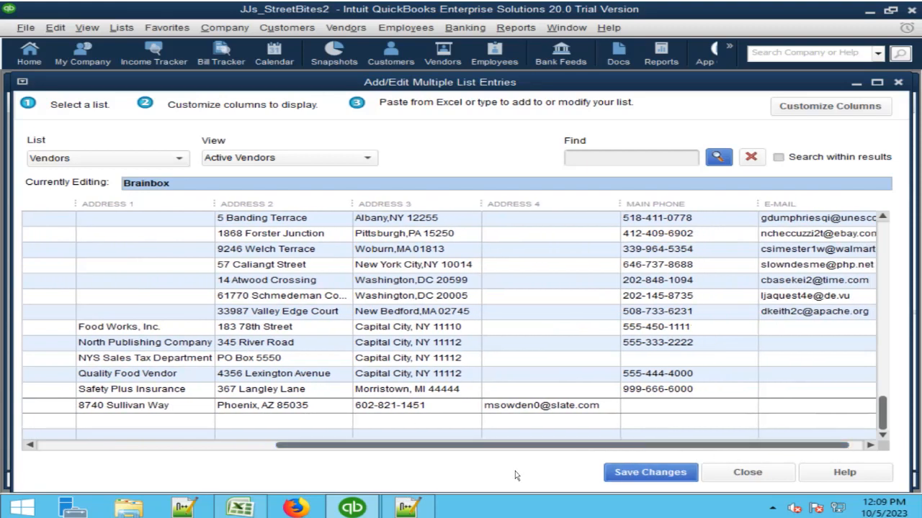
right_click(429, 408)
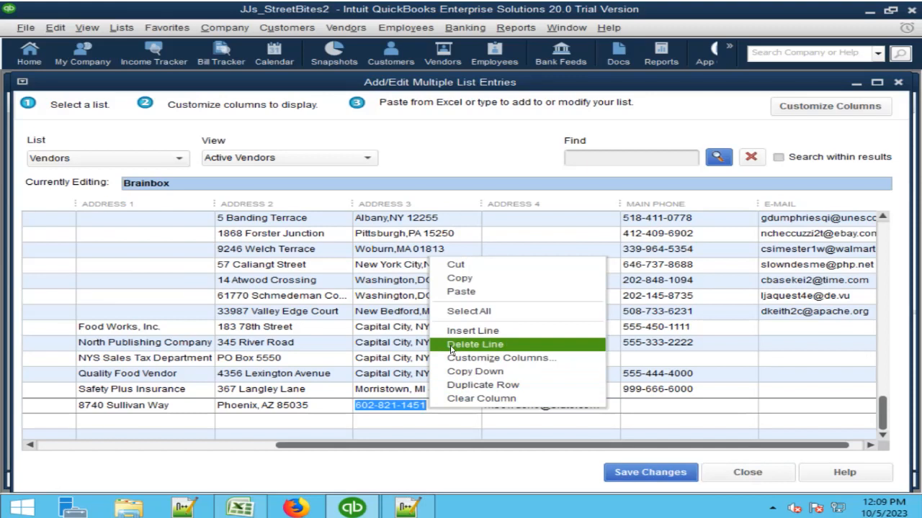
left_click(527, 349)
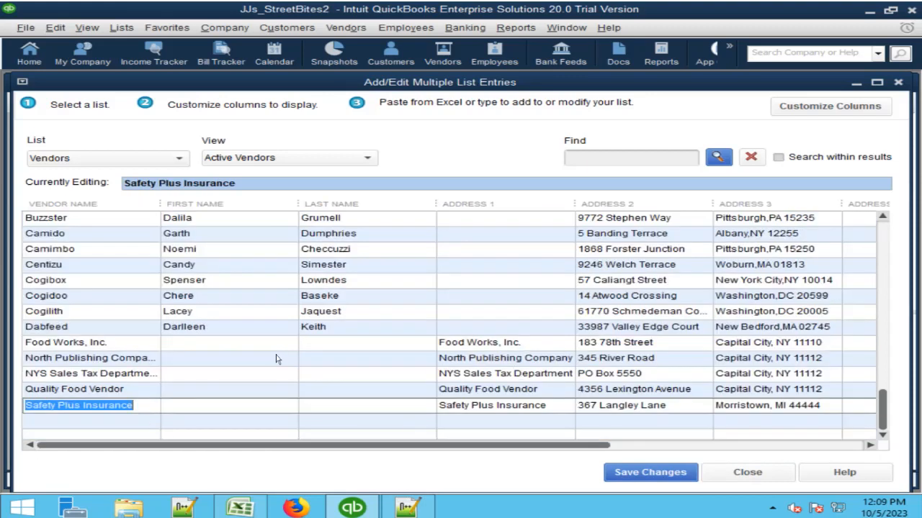
Step: Check the Excel company column against the Vendor Name column, and open Customize Columns for the QuickBooks vendor list
left_click(241, 508)
left_click(131, 380)
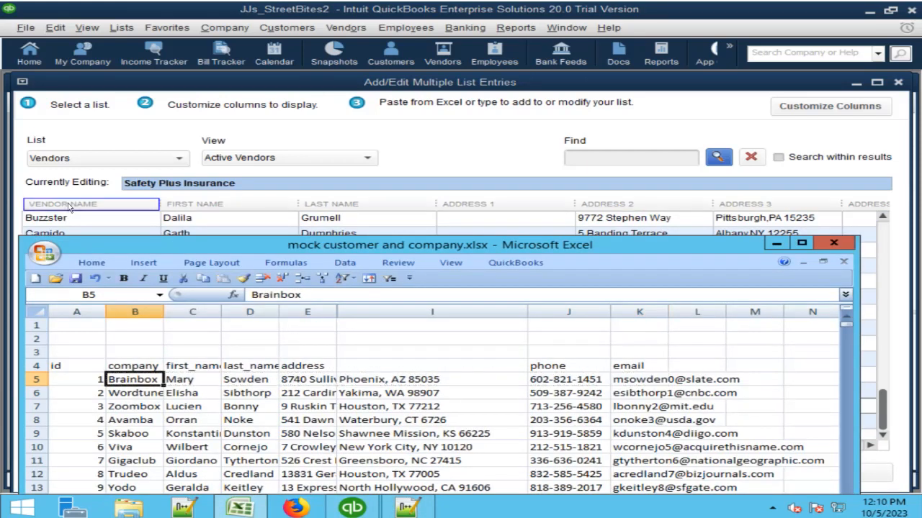
left_click(807, 108)
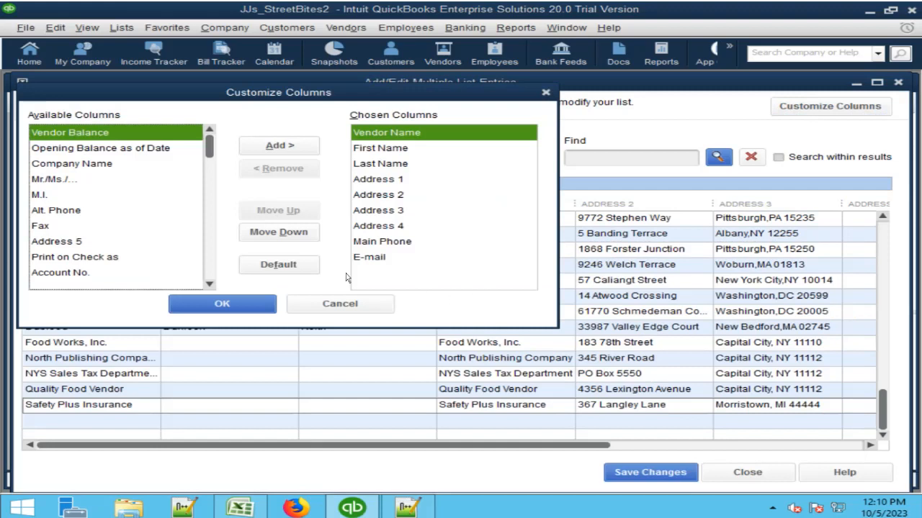
Step: Compare the company, first name and last name columns in Excel with the chosen vendor columns, and remove Address 1 from them
left_click(238, 509)
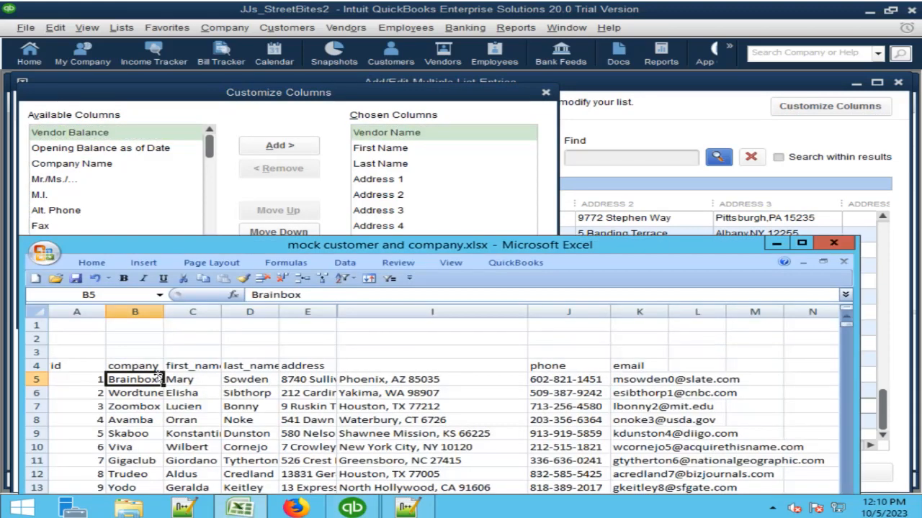
left_click(189, 377)
left_click(238, 377)
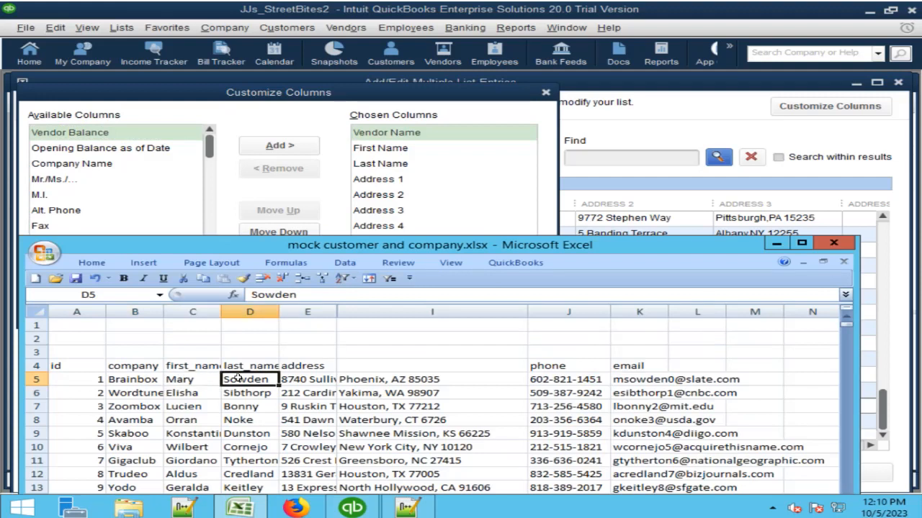
left_click(374, 185)
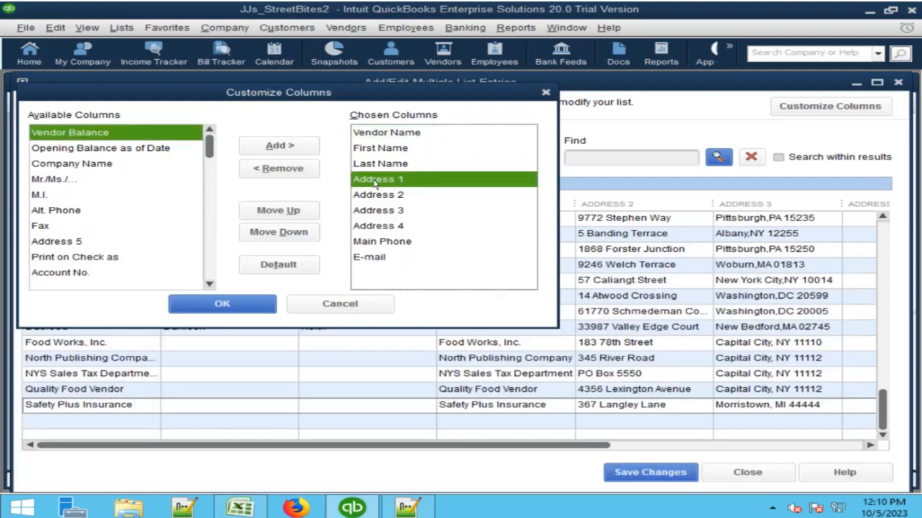
left_click(283, 170)
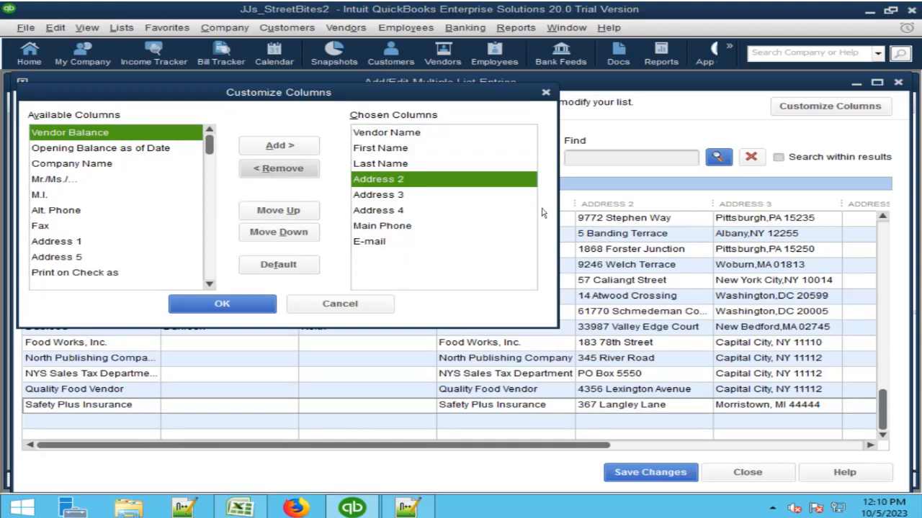
Step: Check the remaining address columns against the Excel sheet, remove Address 4 from the chosen columns, and apply the column customization
left_click(394, 198)
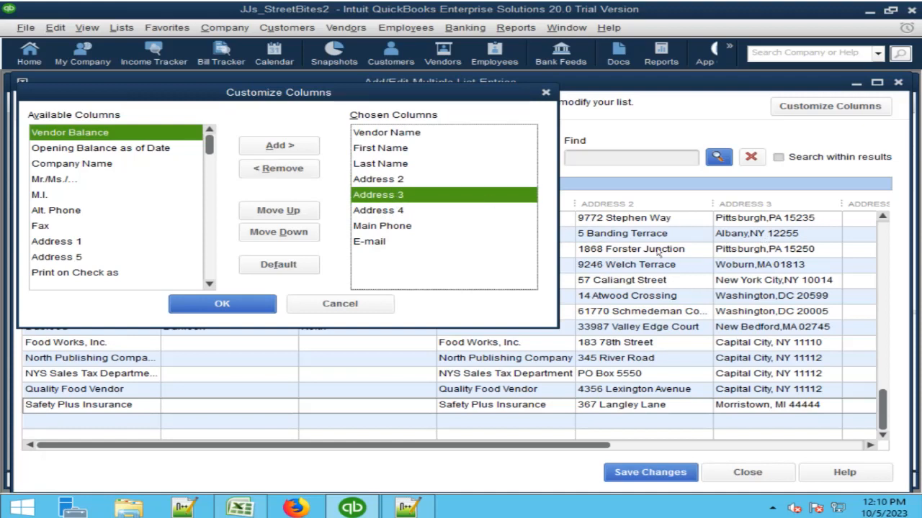
left_click(397, 213)
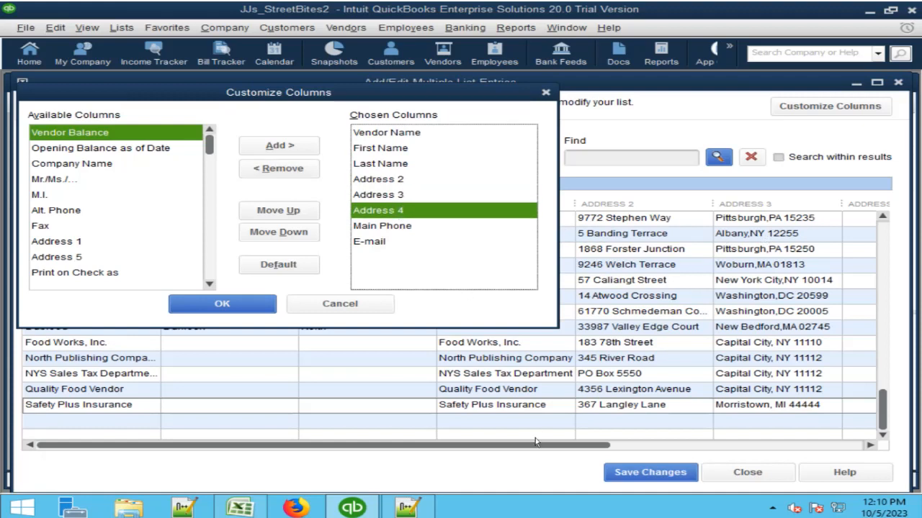
left_click(240, 508)
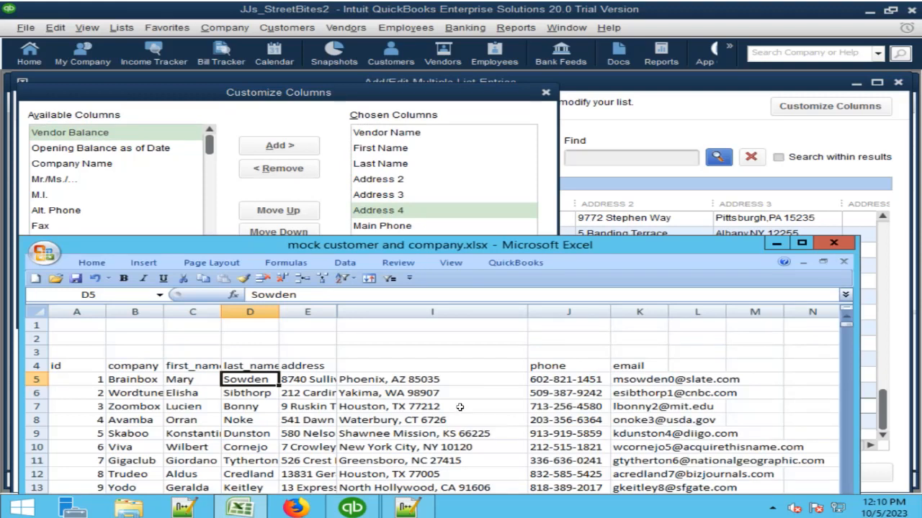
left_click(294, 173)
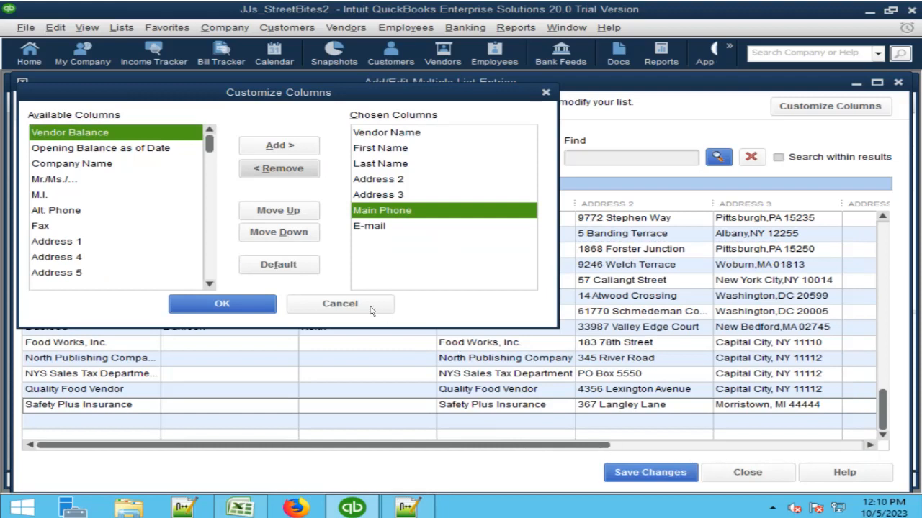
left_click(248, 301)
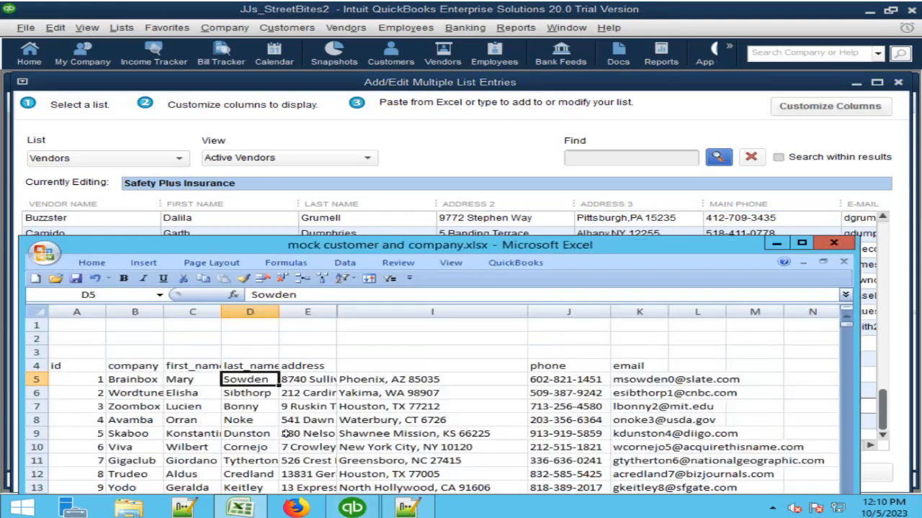
Step: Switch to Excel, maximize the workbook, and copy the customer records from Talane through Trupe, cells B34 through K40
left_click(242, 506)
left_click_drag(325, 248, 329, 304)
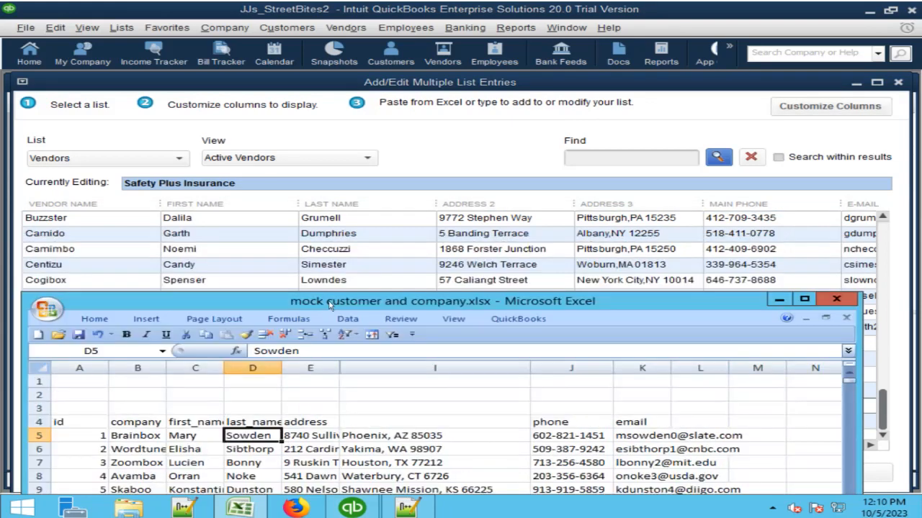
scroll(121, 422, "down", 1)
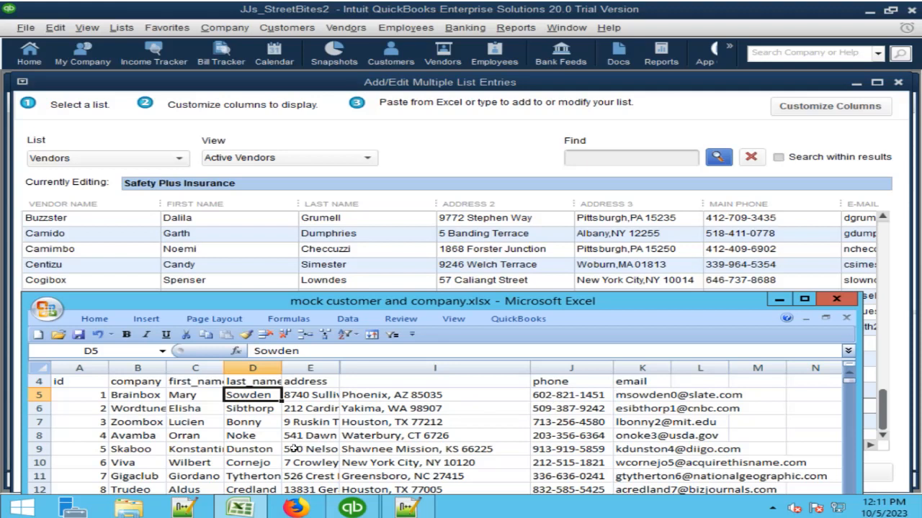
scroll(294, 448, "down", 4)
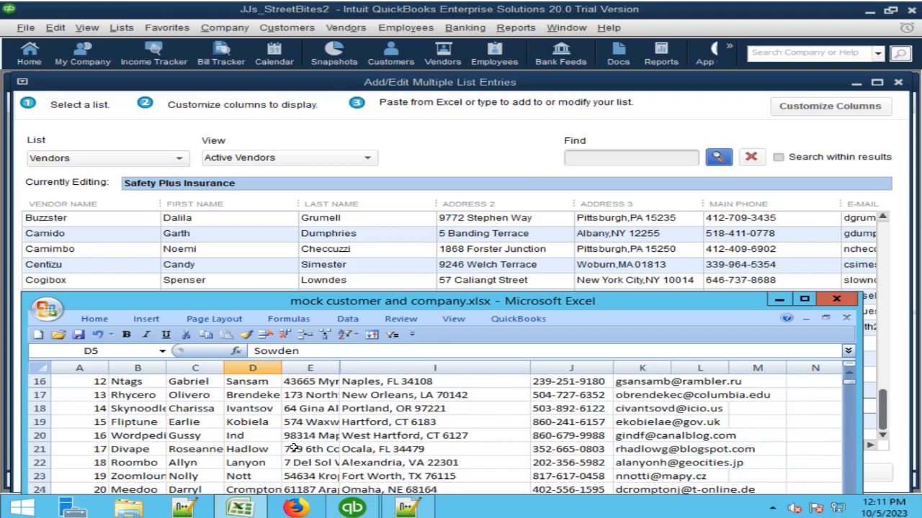
left_click_drag(412, 302, 414, 103)
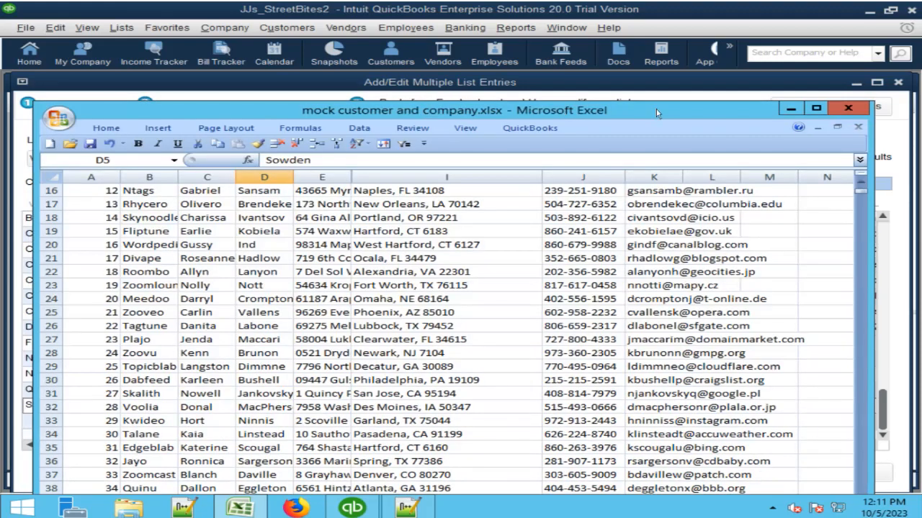
left_click(812, 103)
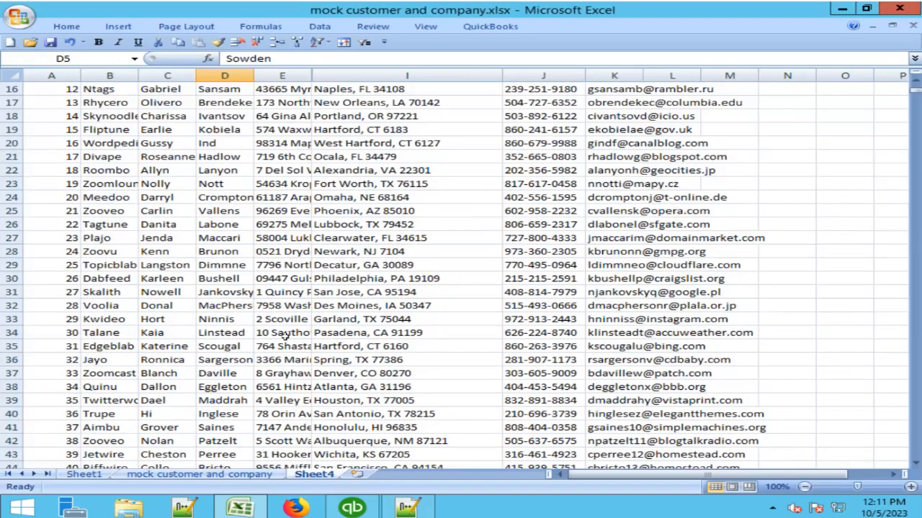
left_click_drag(117, 336, 627, 418)
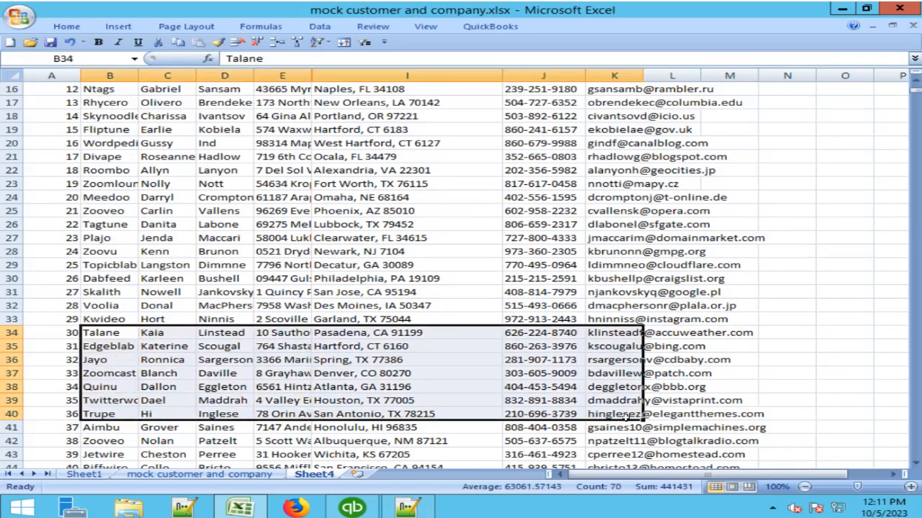
right_click(454, 360)
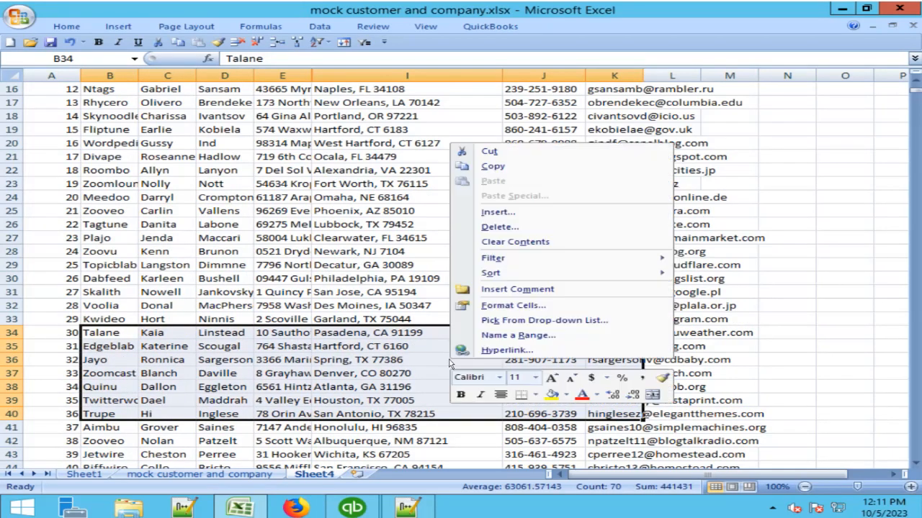
left_click(493, 167)
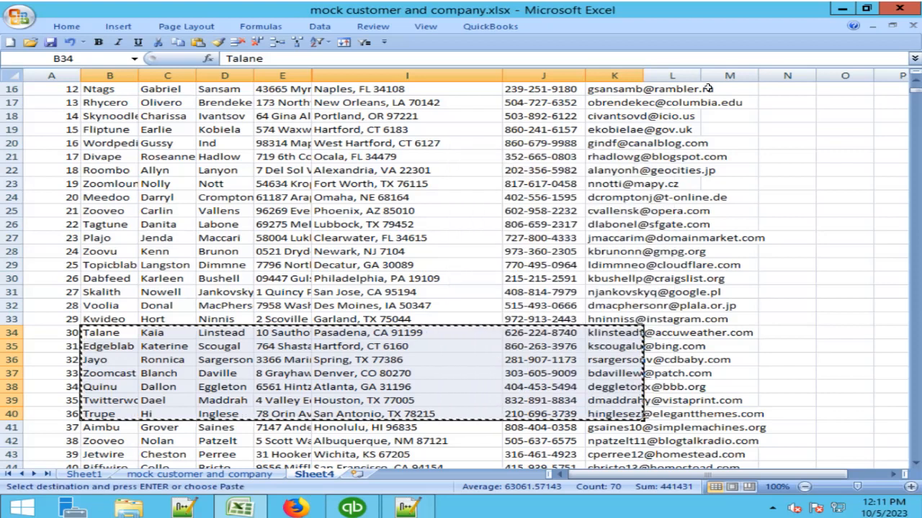
Step: Return to QuickBooks and paste the copied records into the first empty vendor row, starting at Vendor Name
left_click(841, 14)
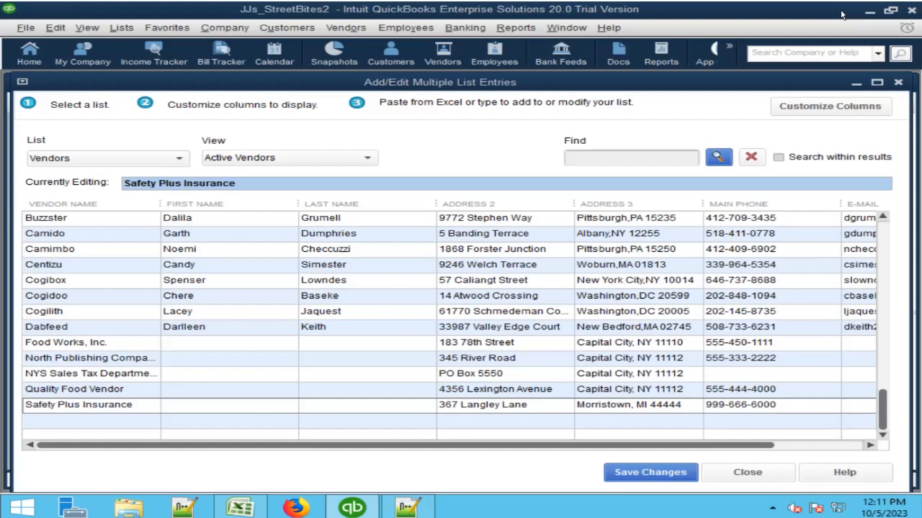
left_click(66, 422)
right_click(66, 423)
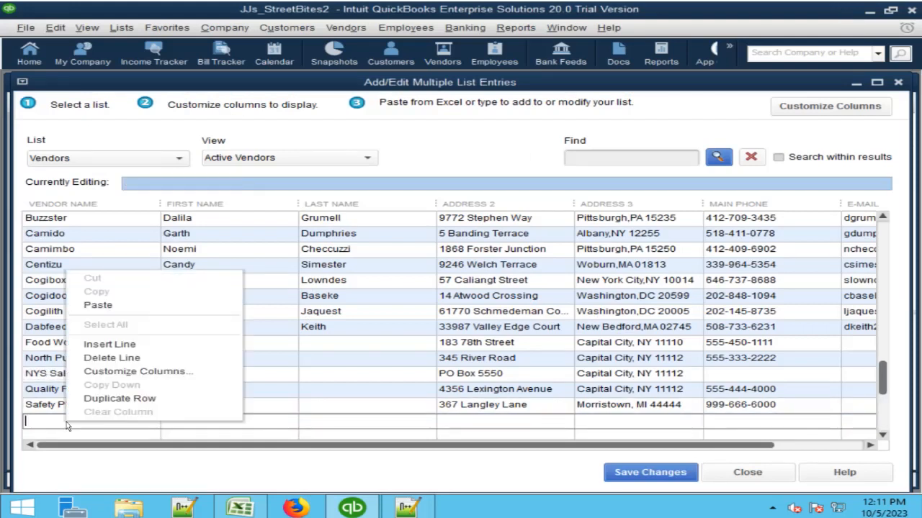
left_click(97, 306)
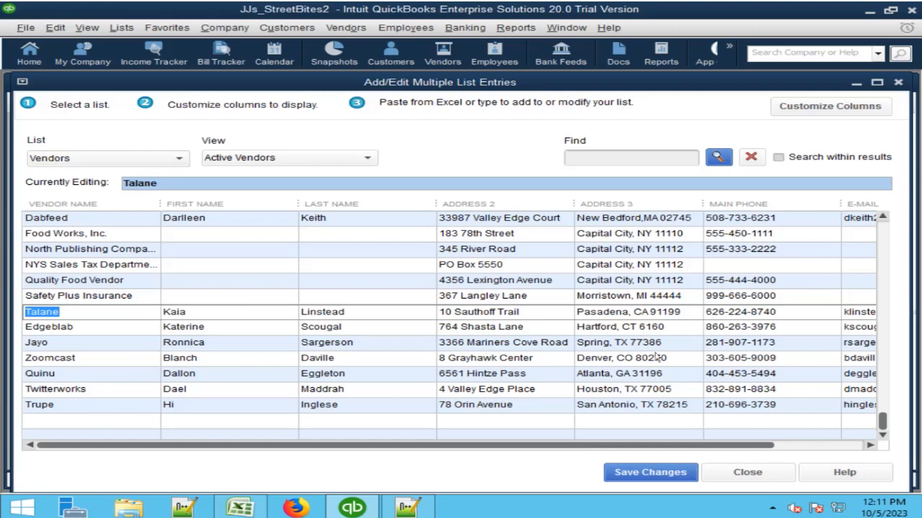
Step: Add the missing leading 0 to the ZIP code in Edgeblab's Address 3 field
left_click(647, 328)
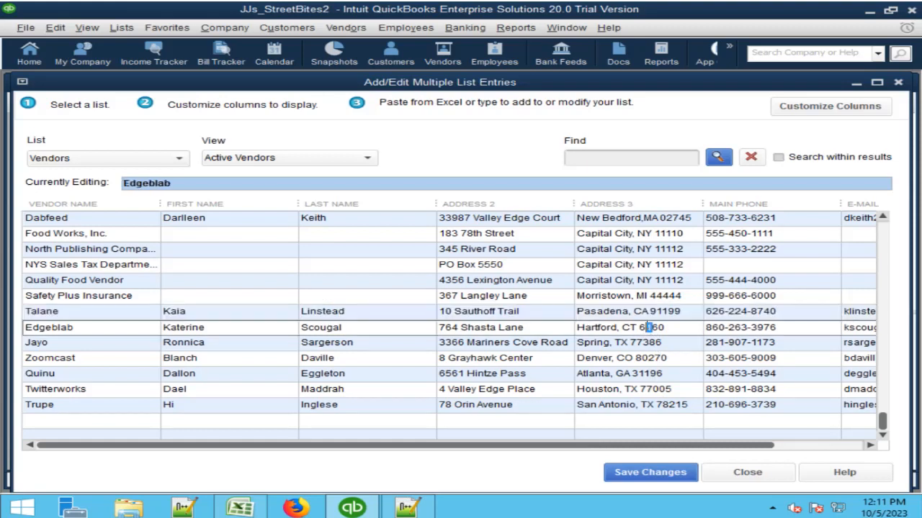
left_click(638, 327)
type("0")
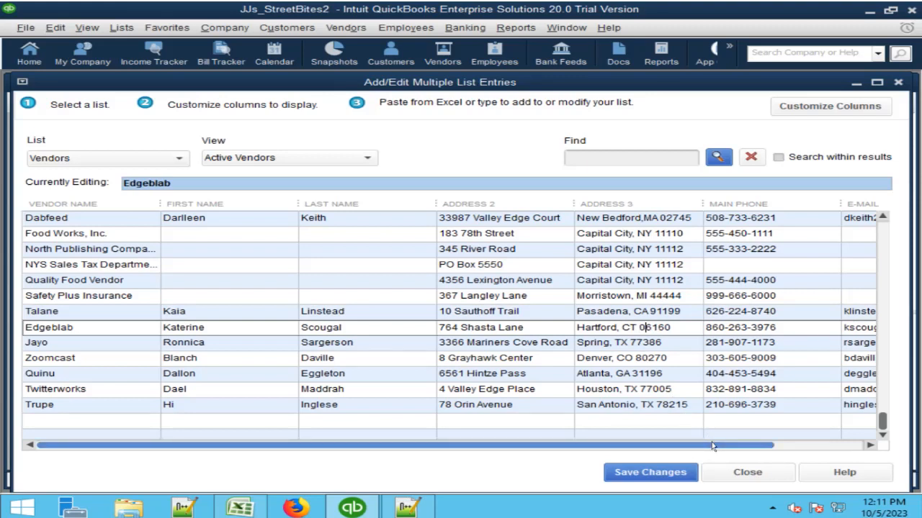
Step: Save the pasted vendor records, acknowledge the confirmation, and close the Add/Edit Multiple List Entries window
left_click_drag(711, 442, 812, 448)
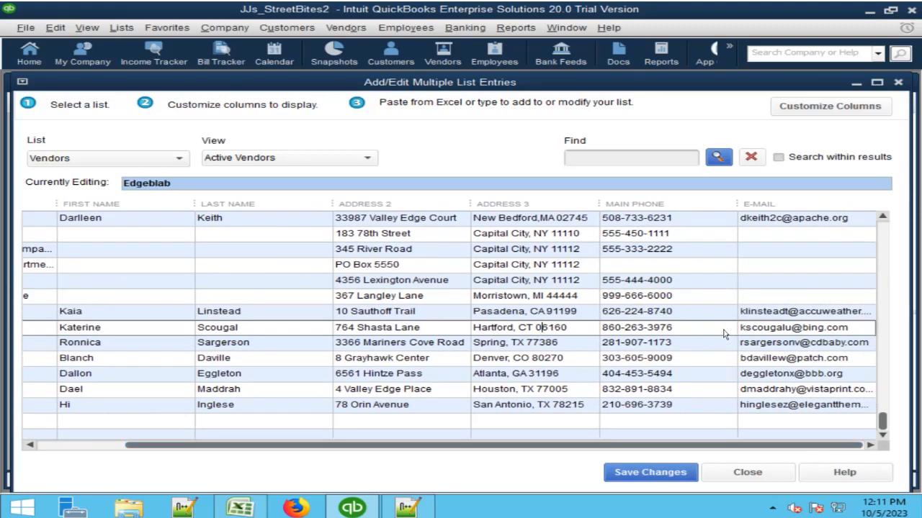
left_click(650, 473)
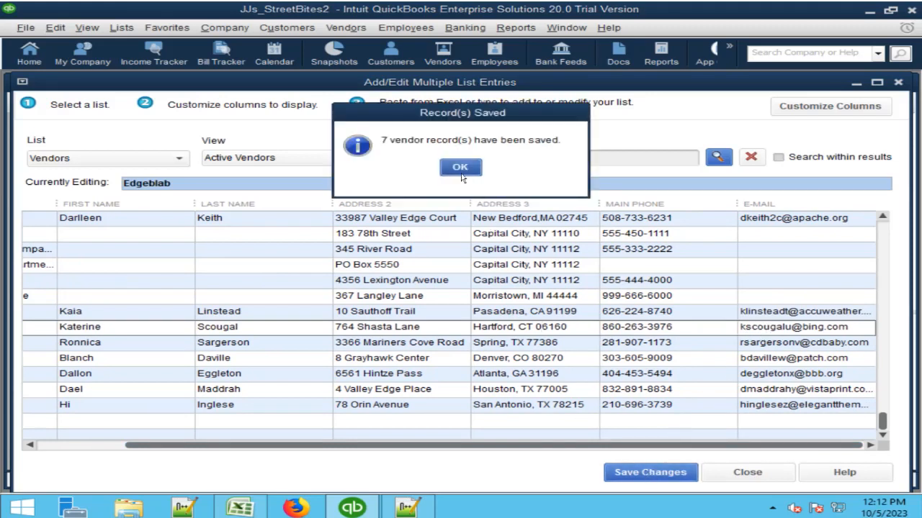
left_click(460, 168)
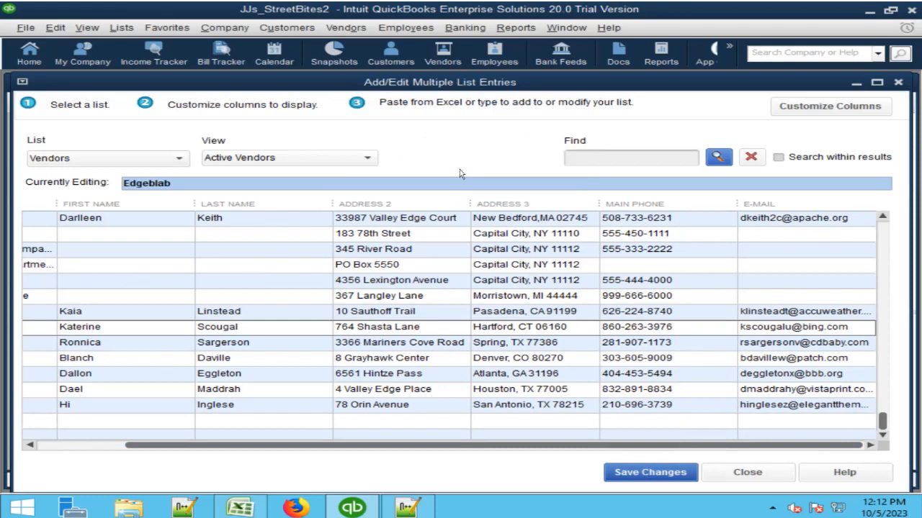
left_click(896, 83)
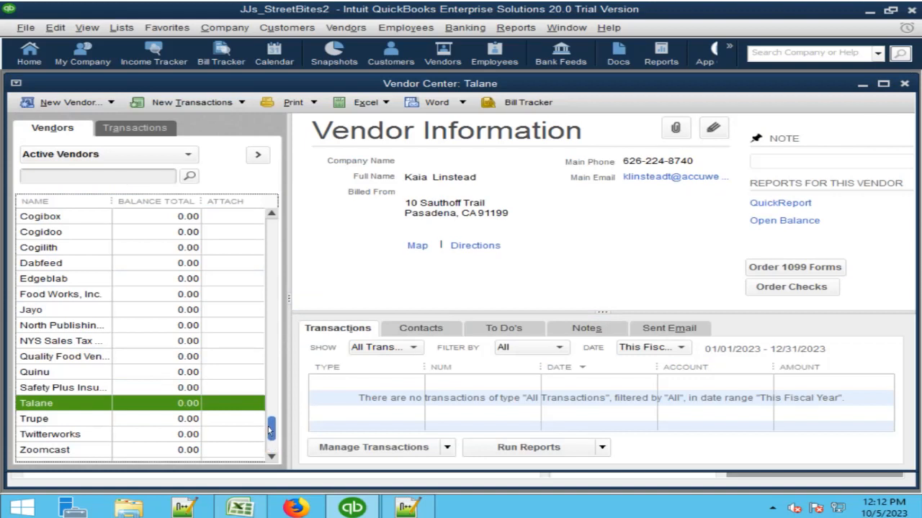
Step: Review the vendor information of Safety Plus Insurance, Talane, Trupe and Twitterworks, and close the Vendor Center
left_click(93, 393)
left_click(93, 407)
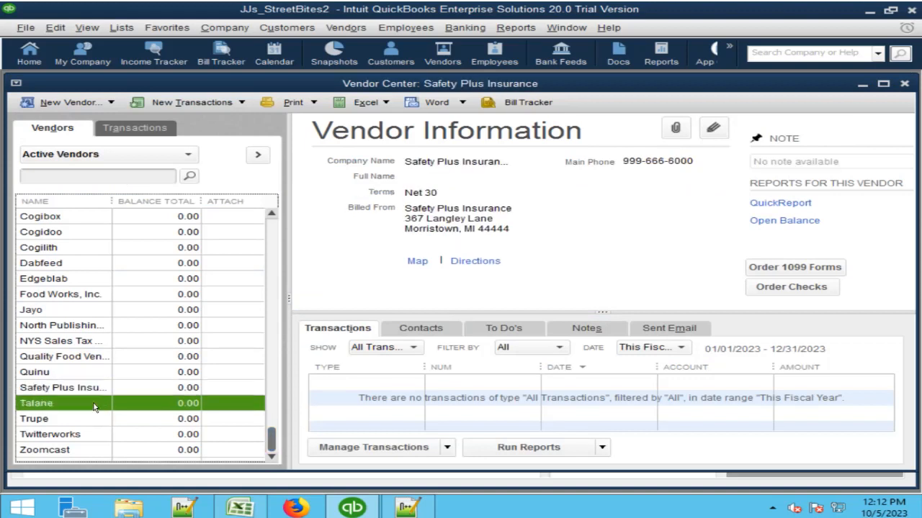
left_click(90, 422)
left_click(90, 436)
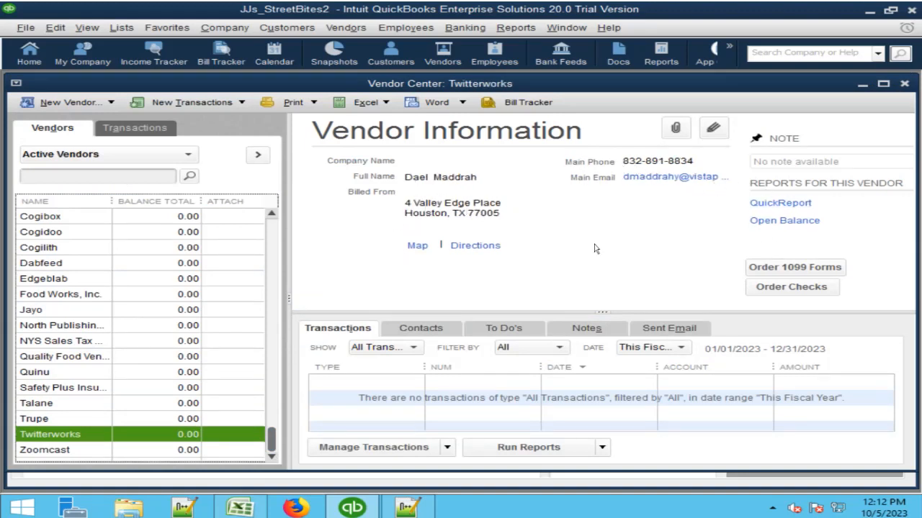
left_click(904, 83)
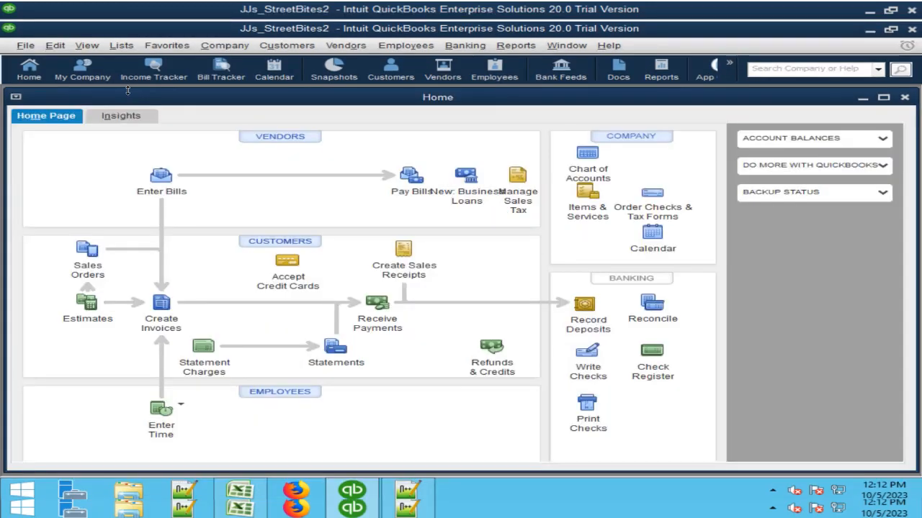